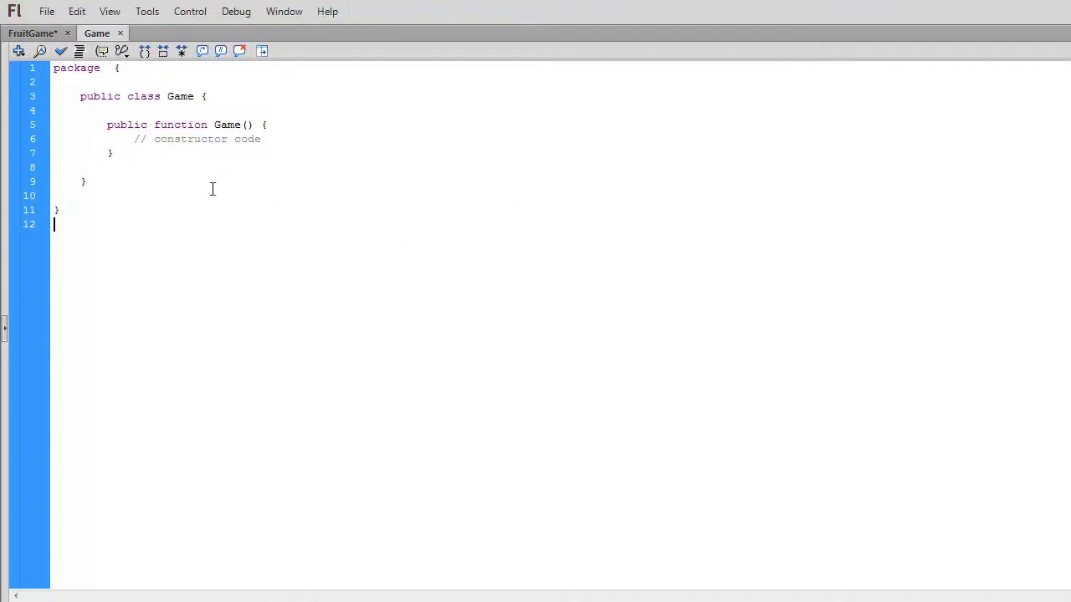
- In the FruitGame document, draw a circle with a black outline and green #00CC33 fill on the stage using the Oval tool
{"action": "left_click", "coordinate": [40, 36]}
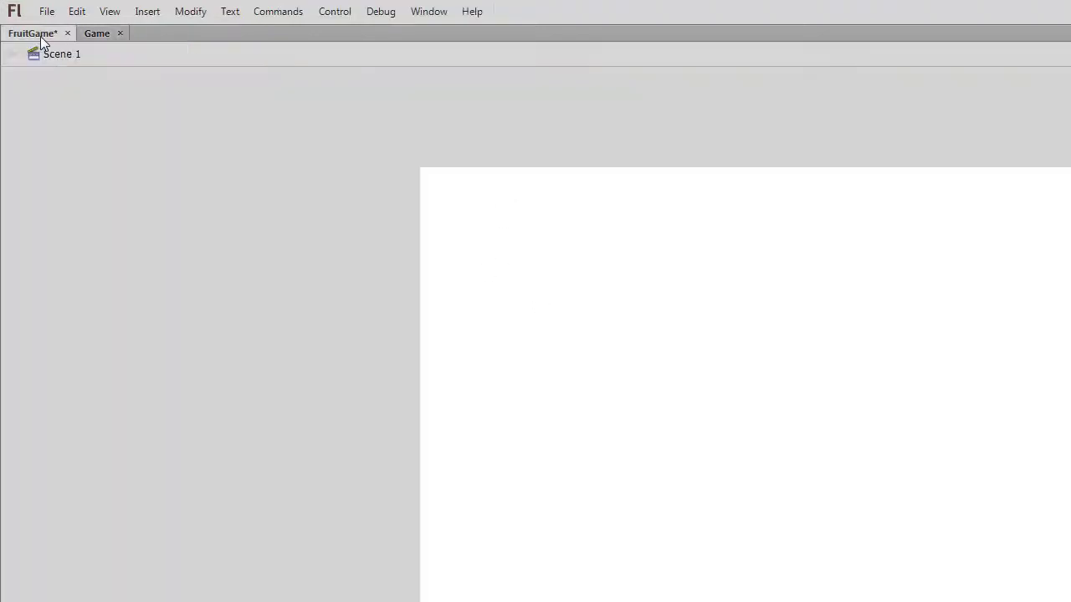
{"action": "scroll", "coordinate": [862, 278], "scroll_direction": "down", "scroll_amount": 3}
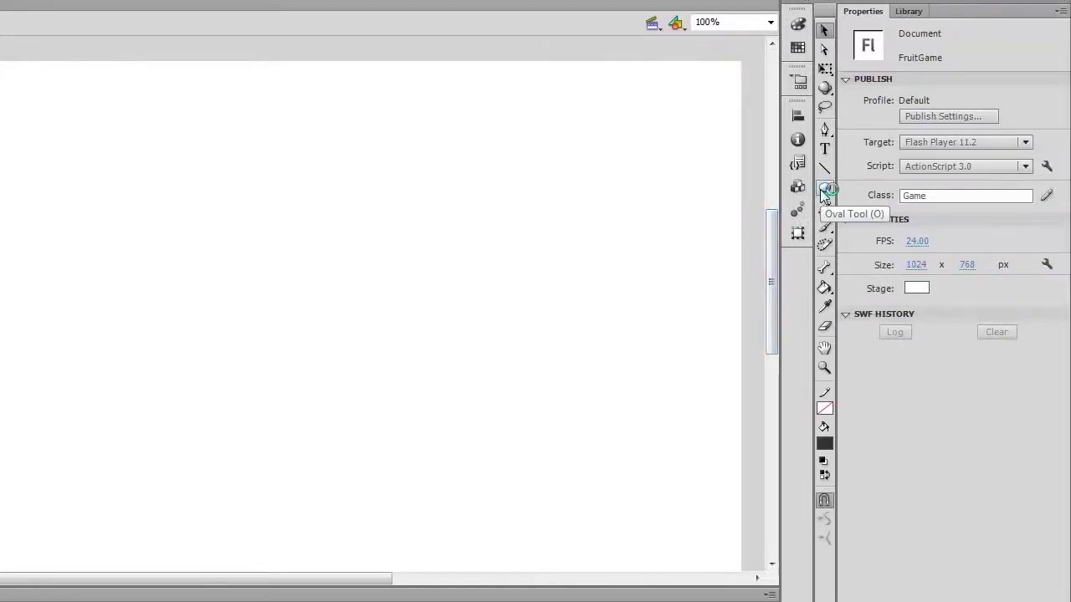
{"action": "left_click", "coordinate": [797, 24]}
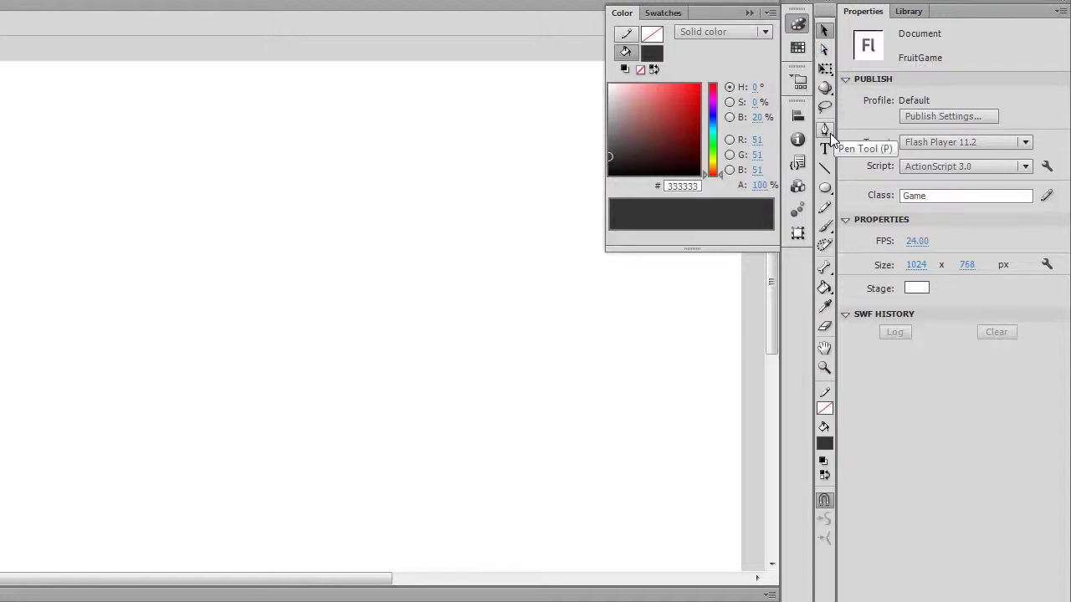
{"action": "left_click", "coordinate": [824, 190]}
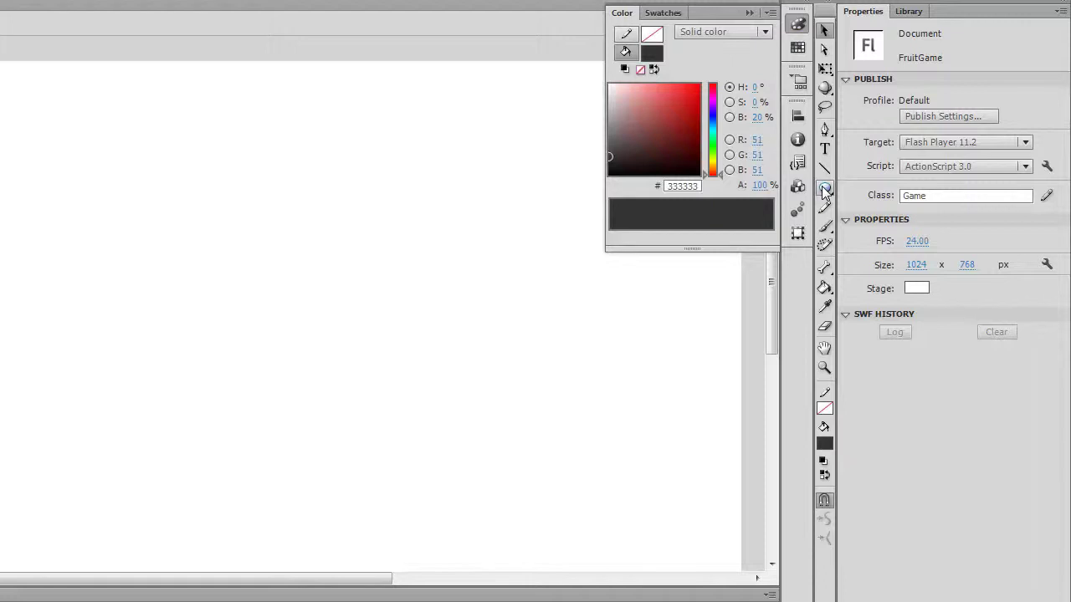
{"action": "left_click", "coordinate": [825, 191]}
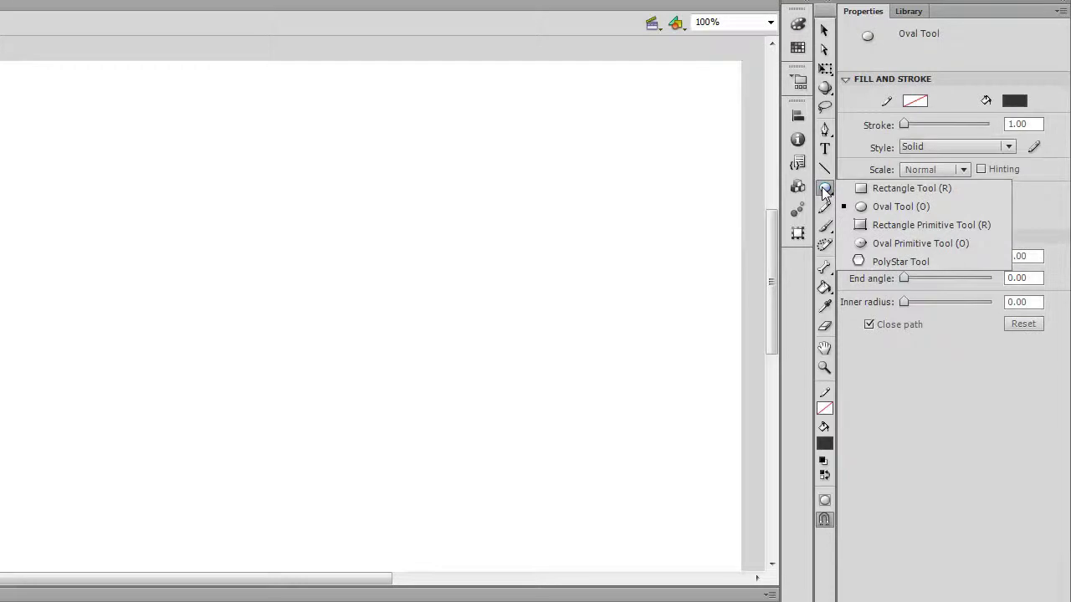
{"action": "left_click", "coordinate": [862, 208]}
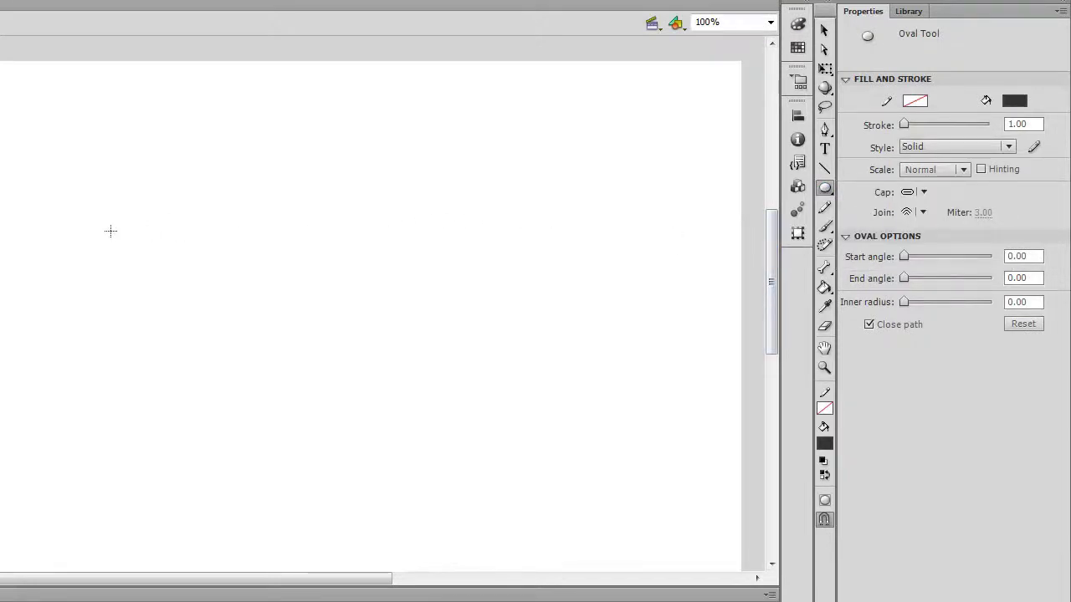
{"action": "left_click", "coordinate": [914, 102]}
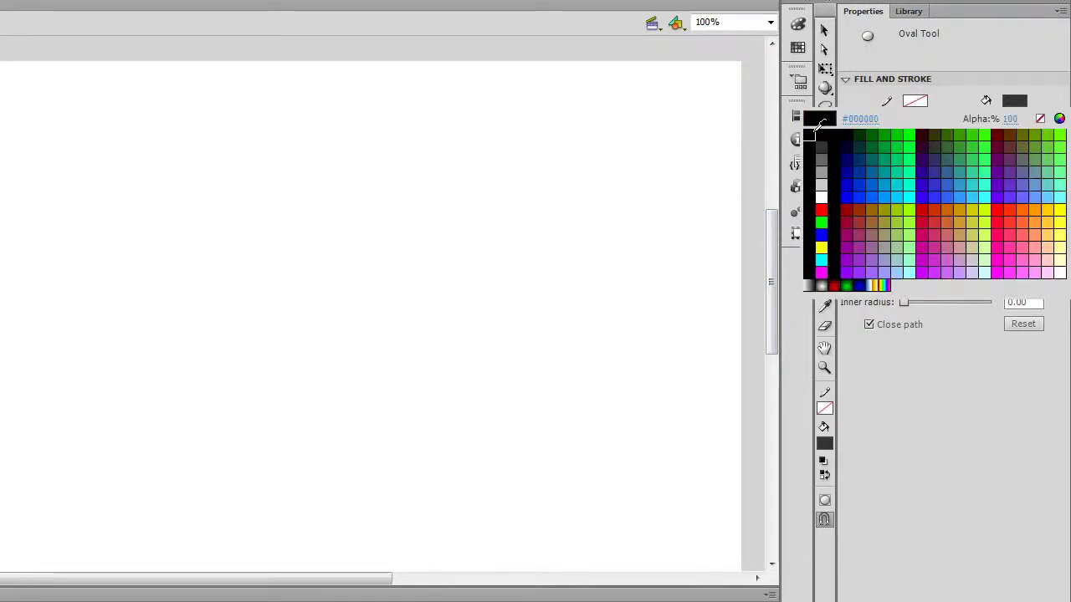
{"action": "left_click", "coordinate": [818, 128]}
{"action": "left_click", "coordinate": [1015, 101]}
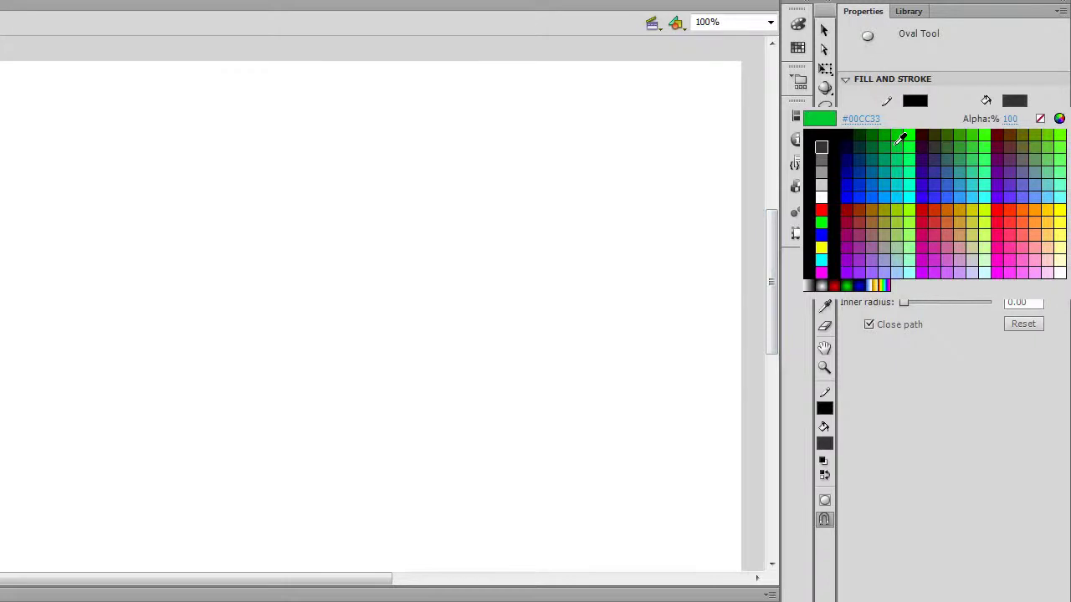
{"action": "left_click", "coordinate": [901, 138]}
{"action": "left_click_drag", "start_coordinate": [171, 214], "coordinate": [322, 301]}
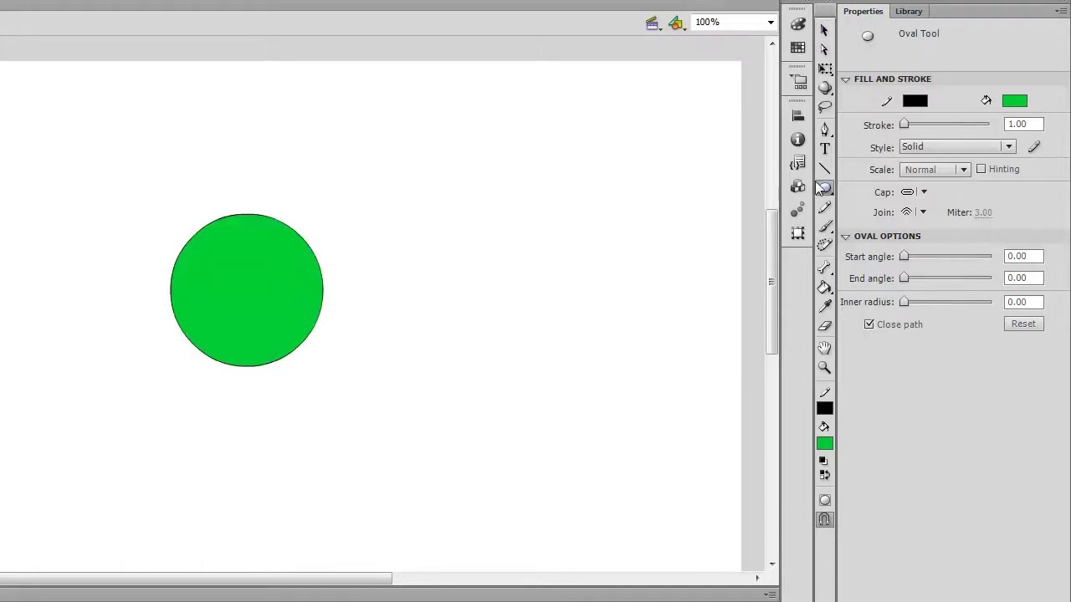
- Slightly flatten the green circle's top and bottom edges with the Selection tool, and accept saving the document with auto-recovery enabled
{"action": "left_click", "coordinate": [825, 31]}
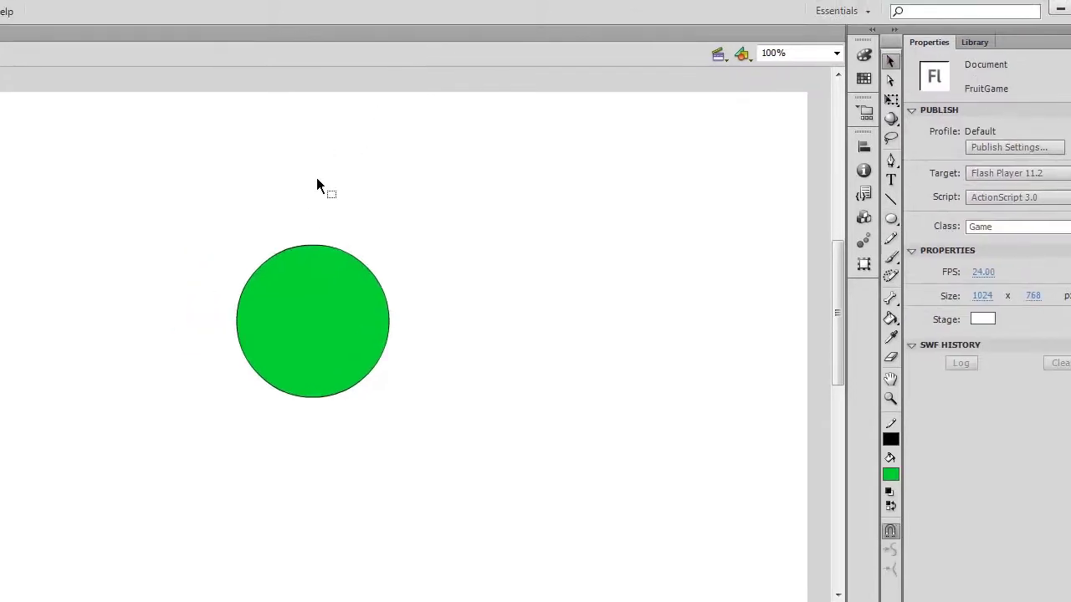
{"action": "left_click", "coordinate": [313, 250]}
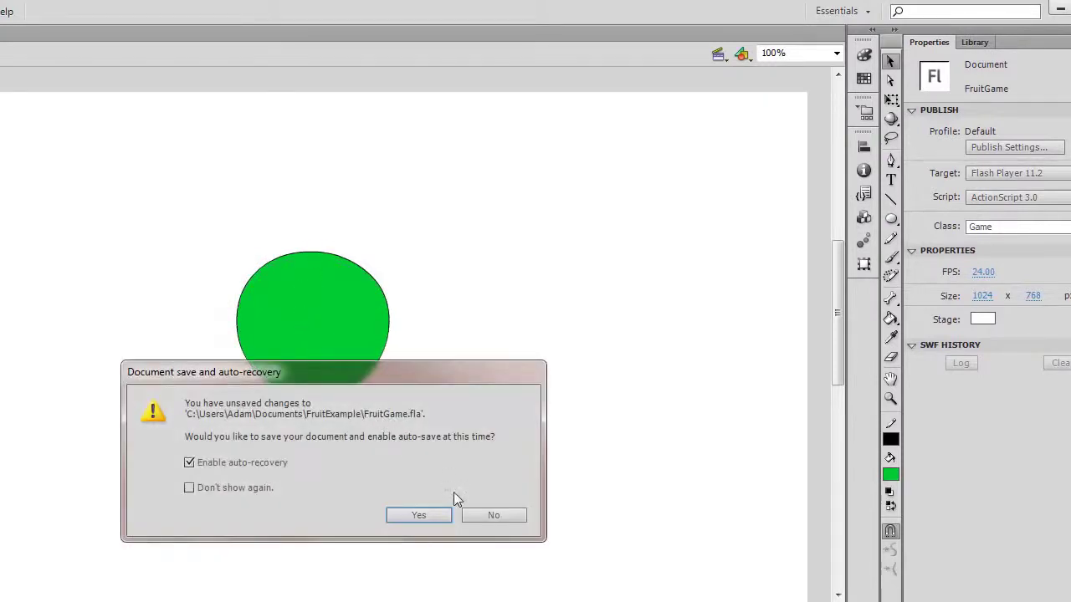
{"action": "left_click", "coordinate": [435, 515]}
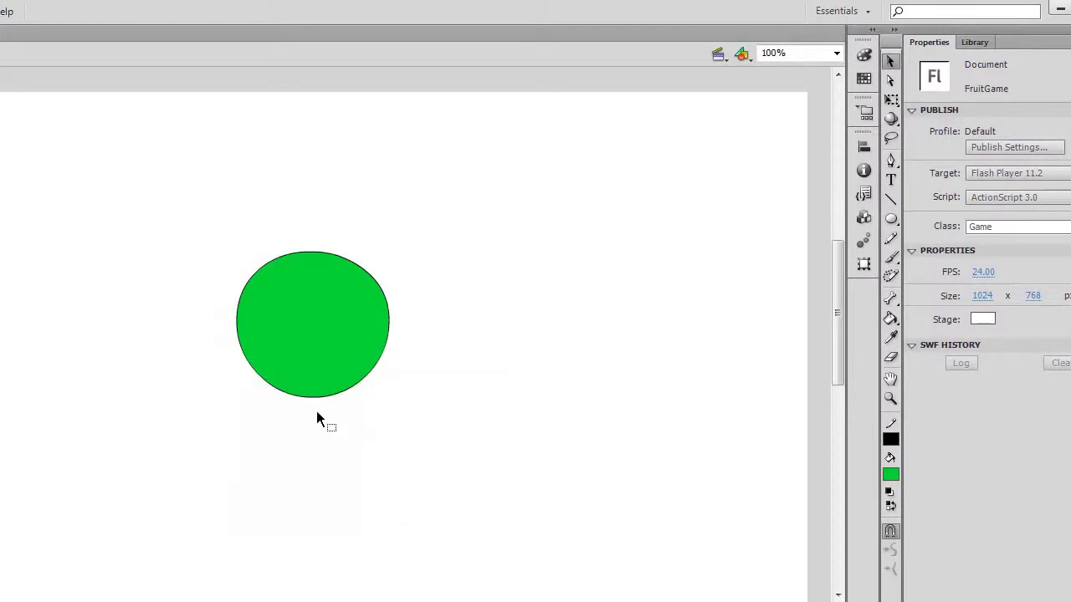
{"action": "left_click", "coordinate": [315, 396]}
{"action": "left_click_drag", "start_coordinate": [315, 390], "coordinate": [314, 388]}
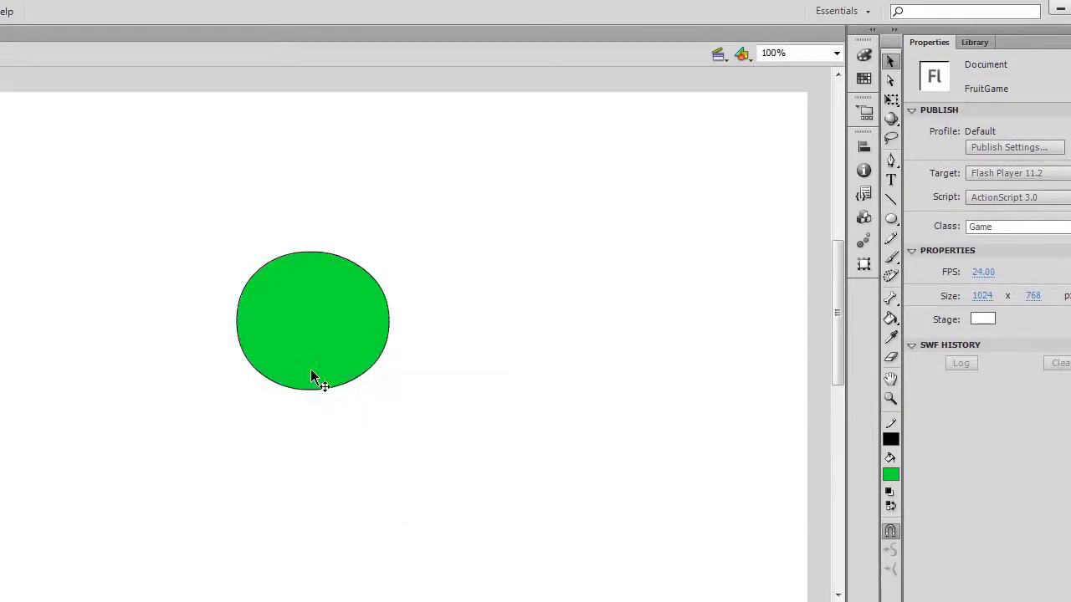
{"action": "left_click", "coordinate": [310, 254]}
{"action": "left_click_drag", "start_coordinate": [313, 254], "coordinate": [310, 252]}
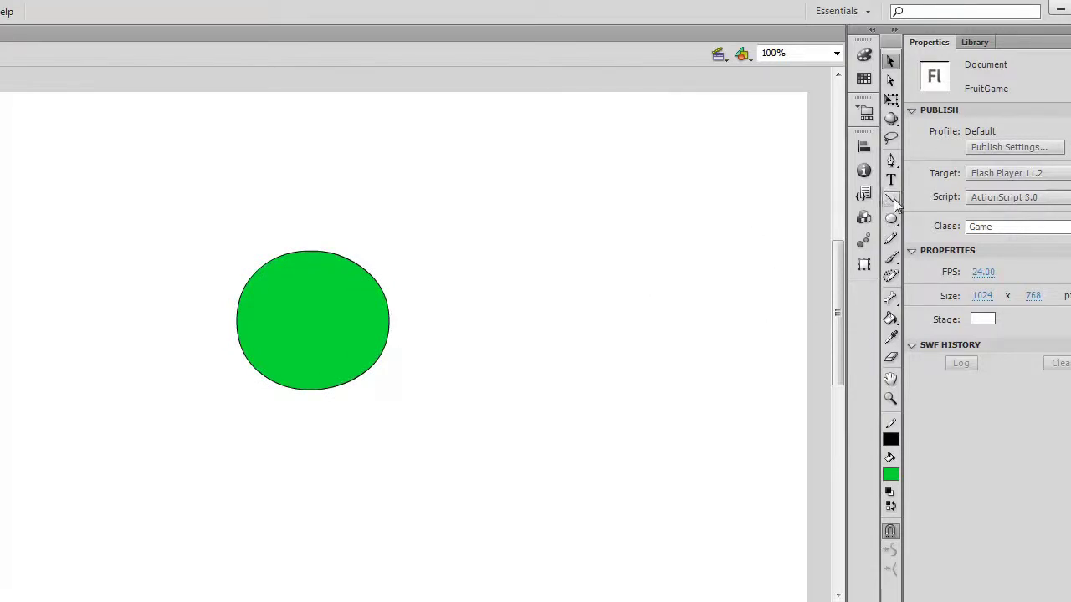
- Add an anchor point at the top of the green shape's outline and pull it down to form an apple-like dip
{"action": "left_click", "coordinate": [891, 163]}
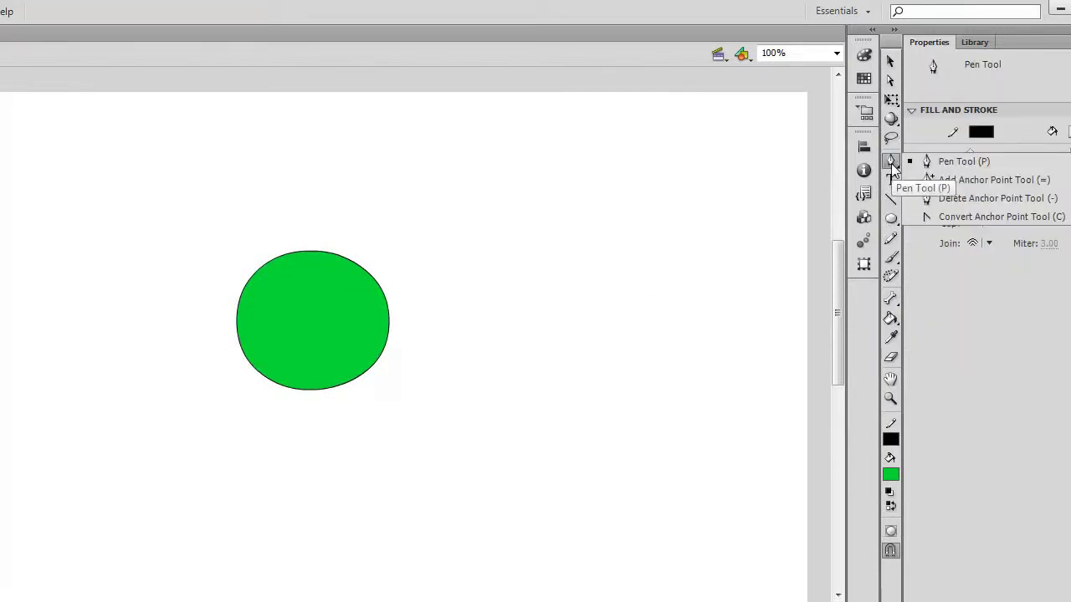
{"action": "left_click", "coordinate": [950, 186]}
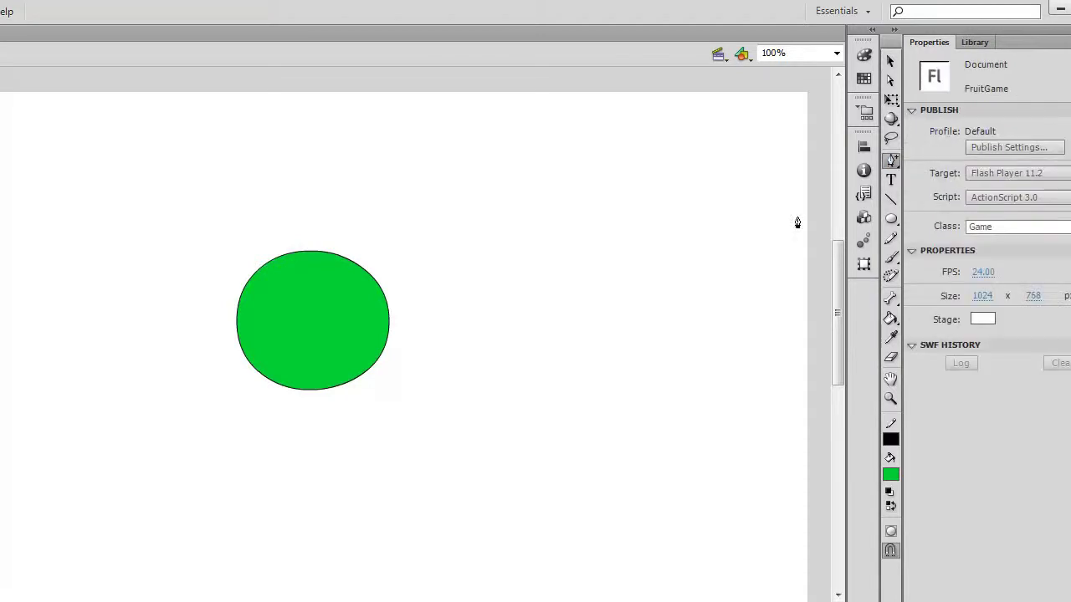
{"action": "left_click", "coordinate": [310, 255]}
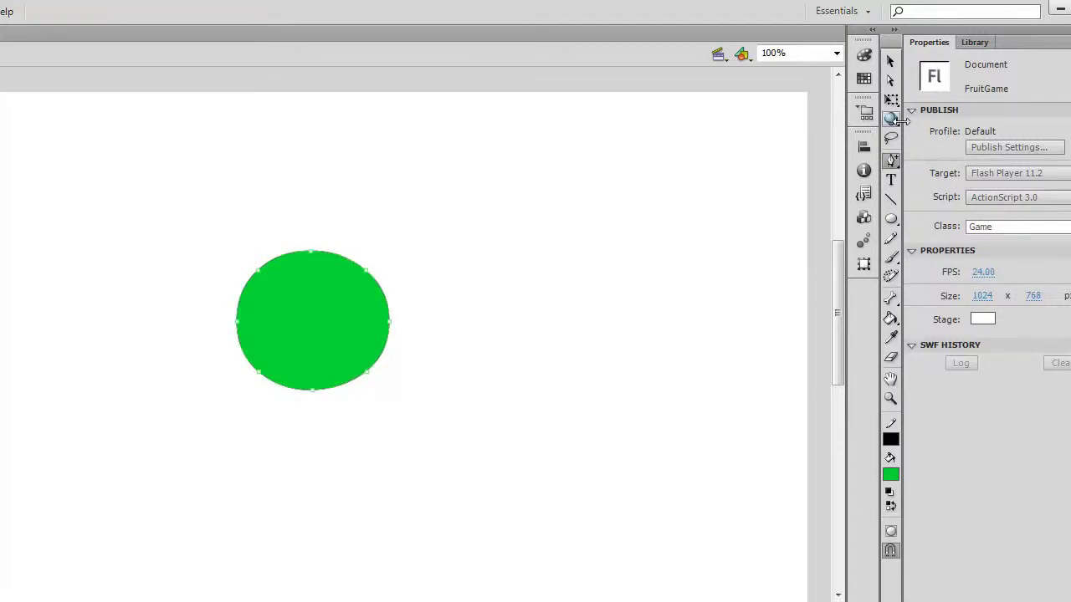
{"action": "left_click", "coordinate": [891, 80]}
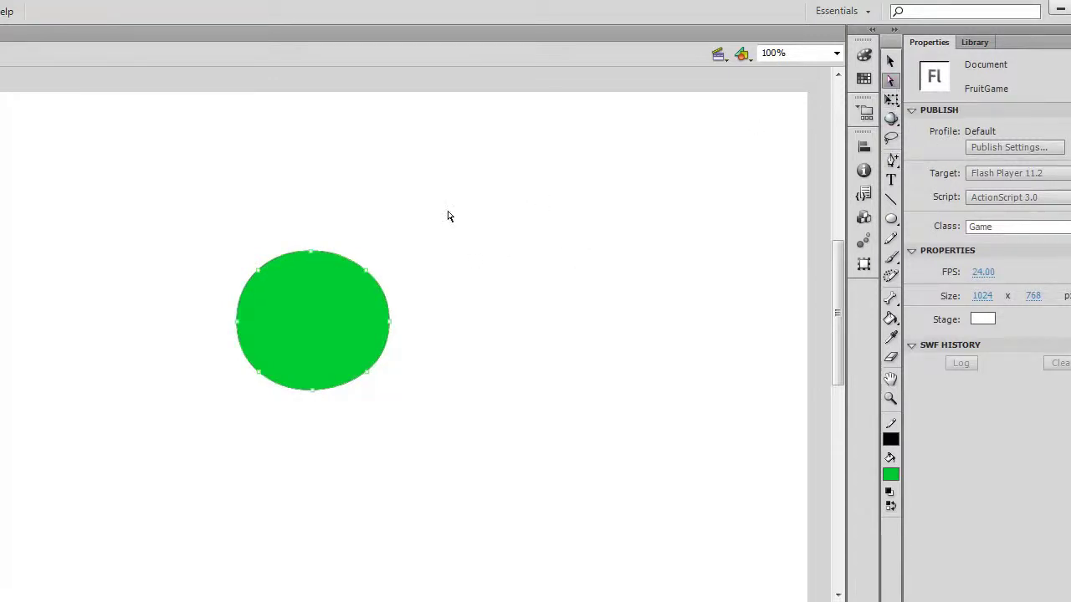
{"action": "left_click", "coordinate": [313, 255]}
{"action": "left_click_drag", "start_coordinate": [311, 254], "coordinate": [310, 272]}
{"action": "left_click", "coordinate": [469, 264]}
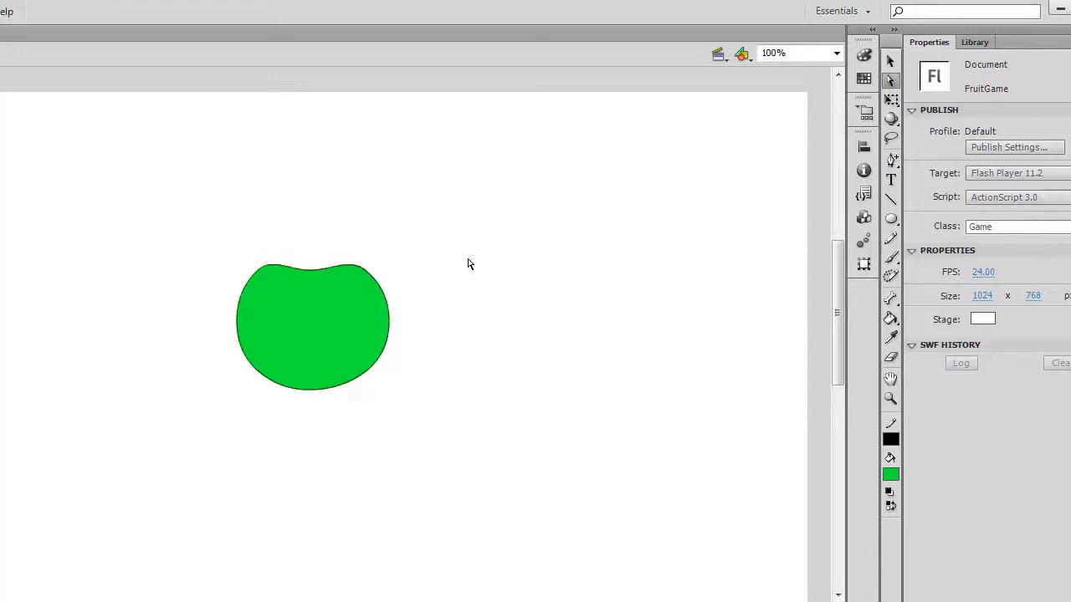
{"action": "left_click", "coordinate": [891, 61]}
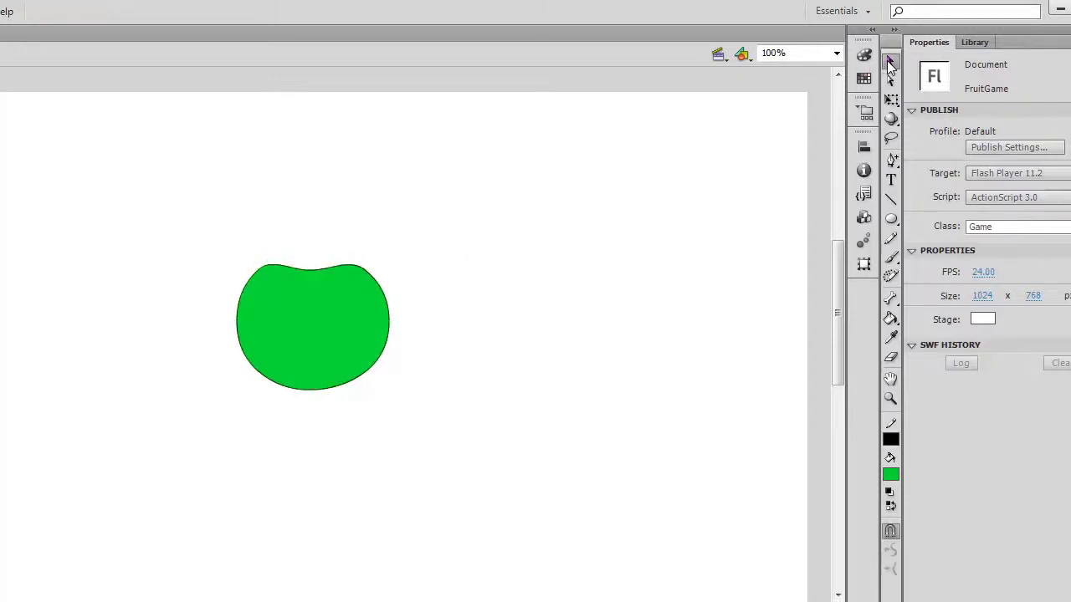
- Draw a short stem and a pointed leaf with veins rising from the apple's dip using the Pencil tool
{"action": "left_click", "coordinate": [890, 240]}
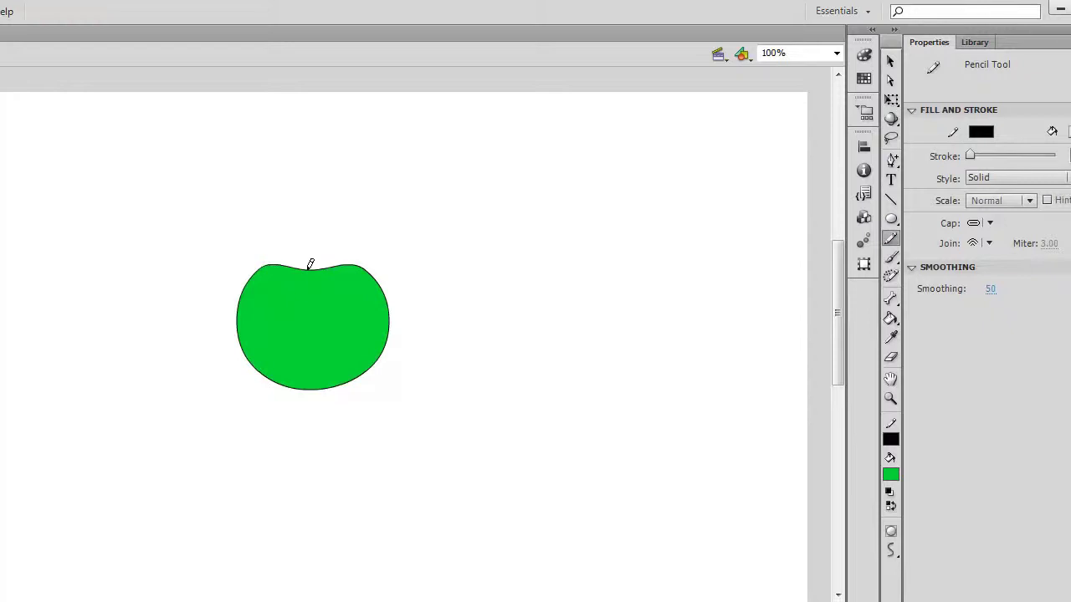
{"action": "mouse_move", "coordinate": [309, 267]}
{"action": "left_mouse_down"}
{"action": "mouse_move", "coordinate": [312, 239]}
{"action": "mouse_move", "coordinate": [340, 200]}
{"action": "mouse_move", "coordinate": [368, 185]}
{"action": "mouse_move", "coordinate": [345, 235]}
{"action": "mouse_move", "coordinate": [309, 258]}
{"action": "mouse_move", "coordinate": [367, 188]}
{"action": "left_mouse_up"}
{"action": "mouse_move", "coordinate": [324, 231]}
{"action": "left_mouse_down"}
{"action": "mouse_move", "coordinate": [360, 209]}
{"action": "mouse_move", "coordinate": [341, 199]}
{"action": "left_mouse_up"}
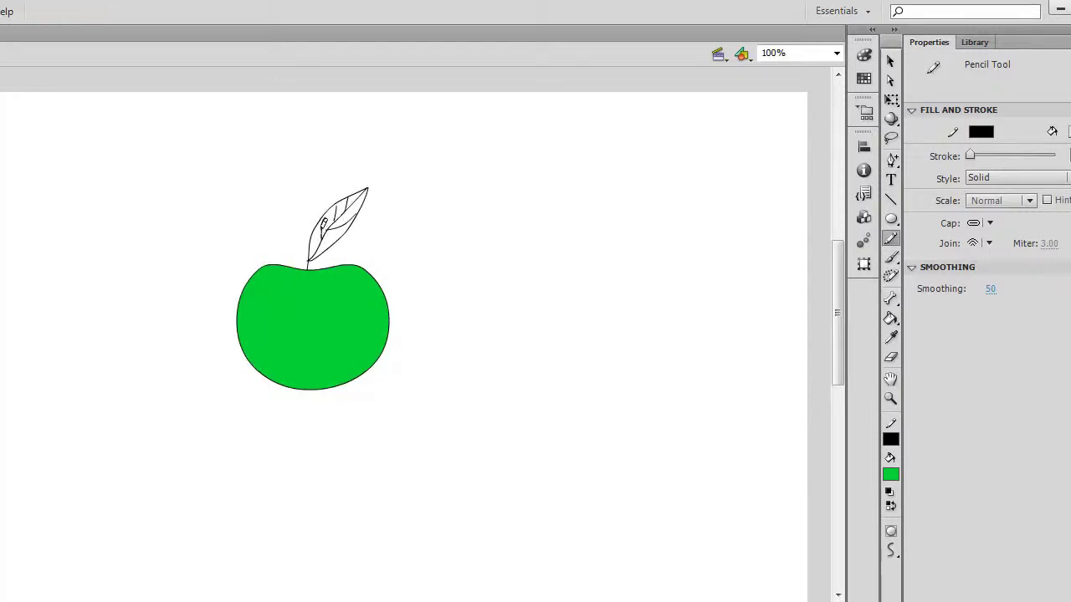
{"action": "left_click_drag", "start_coordinate": [323, 238], "coordinate": [341, 227]}
- Fill all sections of the leaf with a darker green using the Paint Bucket tool
{"action": "left_click", "coordinate": [888, 323]}
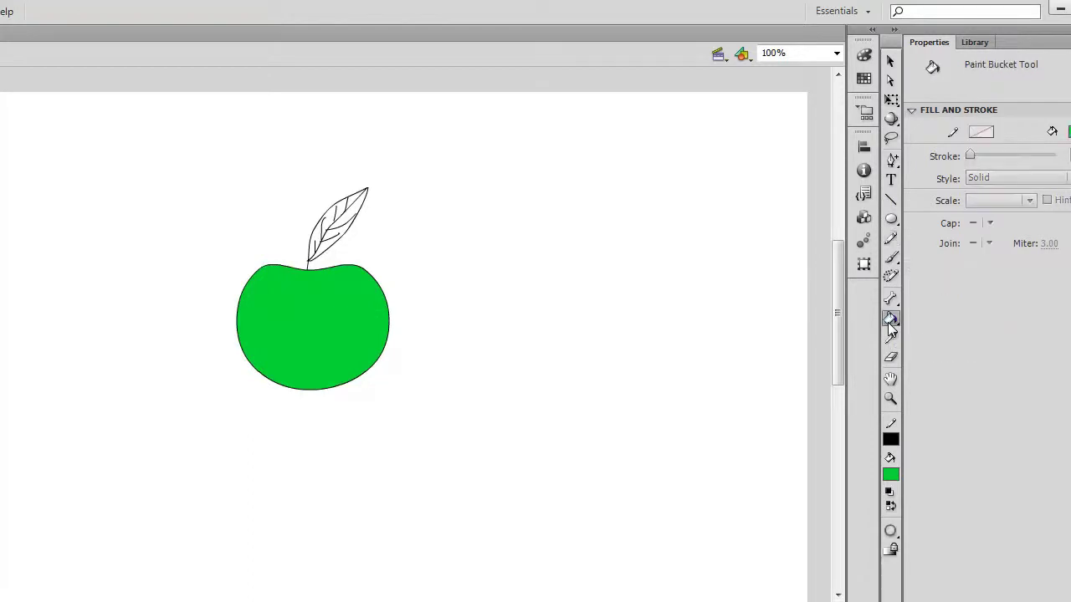
{"action": "left_click", "coordinate": [892, 466]}
{"action": "left_click", "coordinate": [952, 522]}
{"action": "left_click", "coordinate": [328, 227]}
{"action": "left_click", "coordinate": [325, 220]}
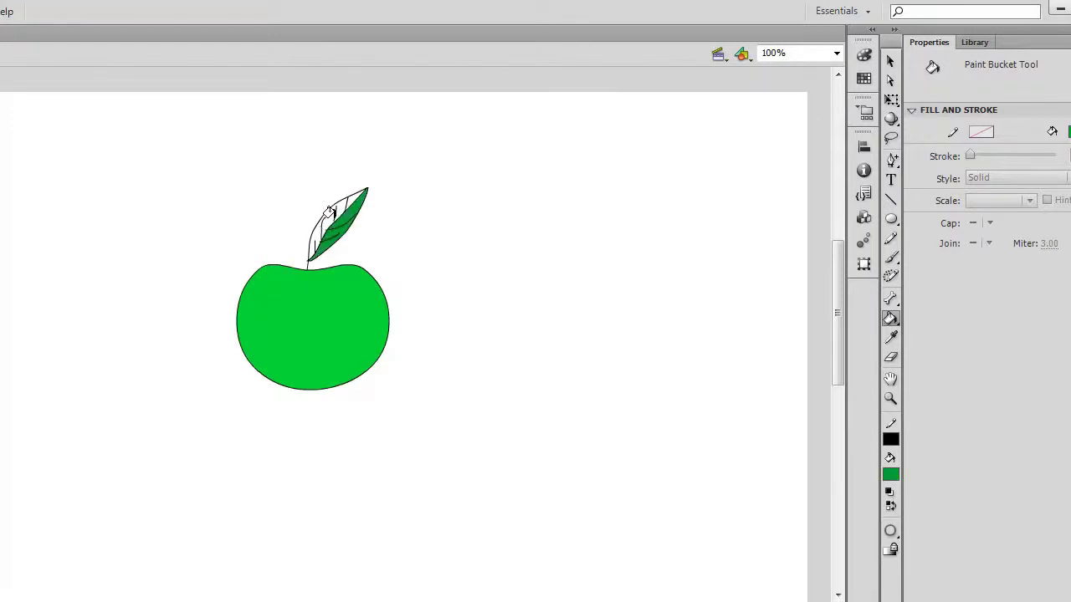
{"action": "left_click", "coordinate": [335, 205]}
{"action": "left_click", "coordinate": [359, 209]}
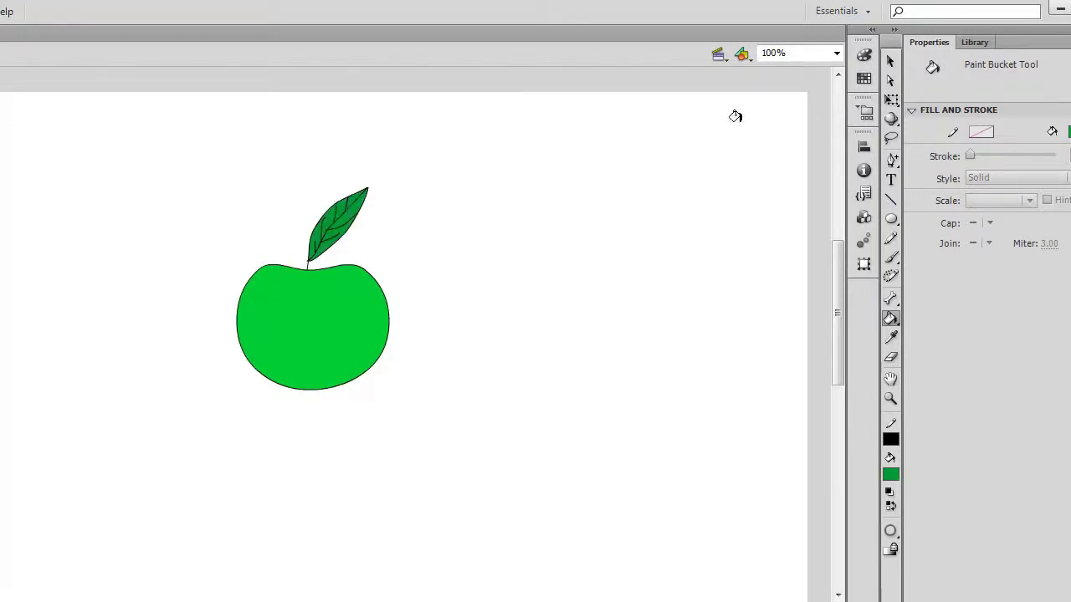
- Select the whole apple with its leaf and set it up for conversion to a Movie Clip symbol named Apple
{"action": "left_click", "coordinate": [889, 63]}
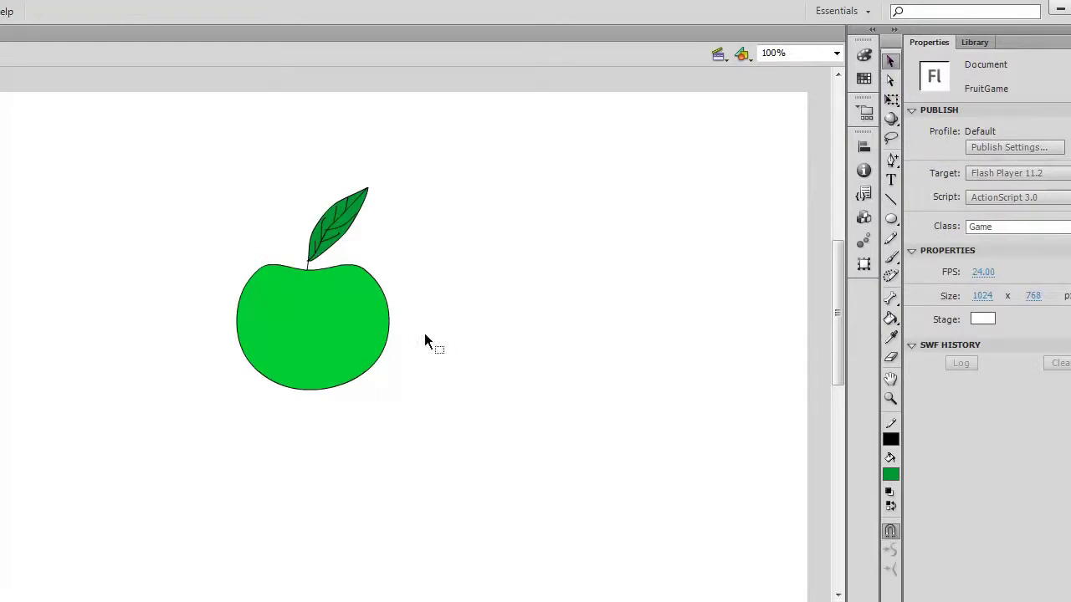
{"action": "left_click", "coordinate": [311, 330]}
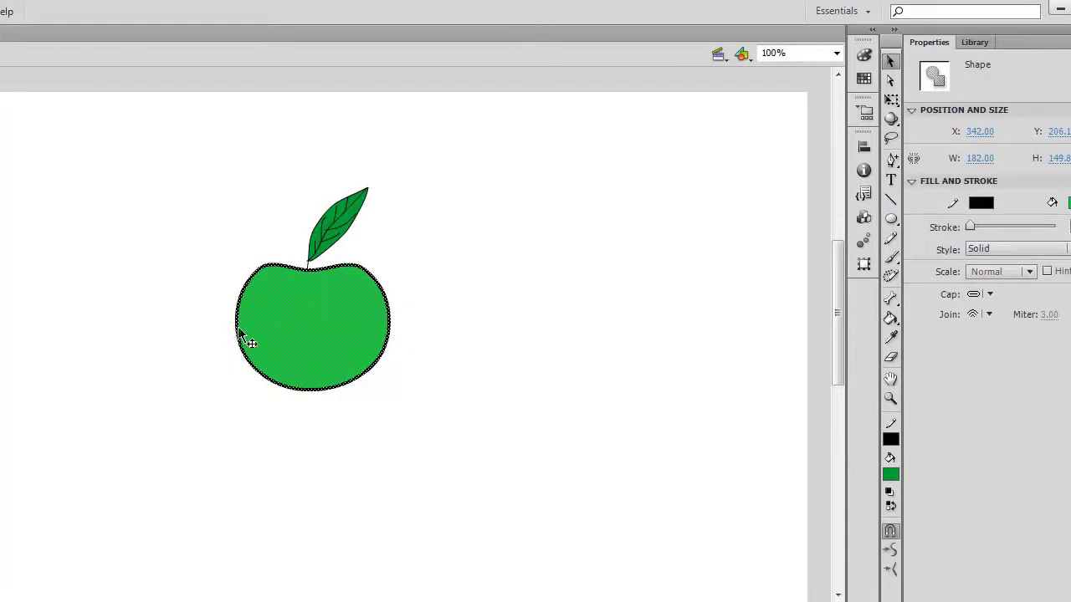
{"action": "left_click", "coordinate": [413, 313]}
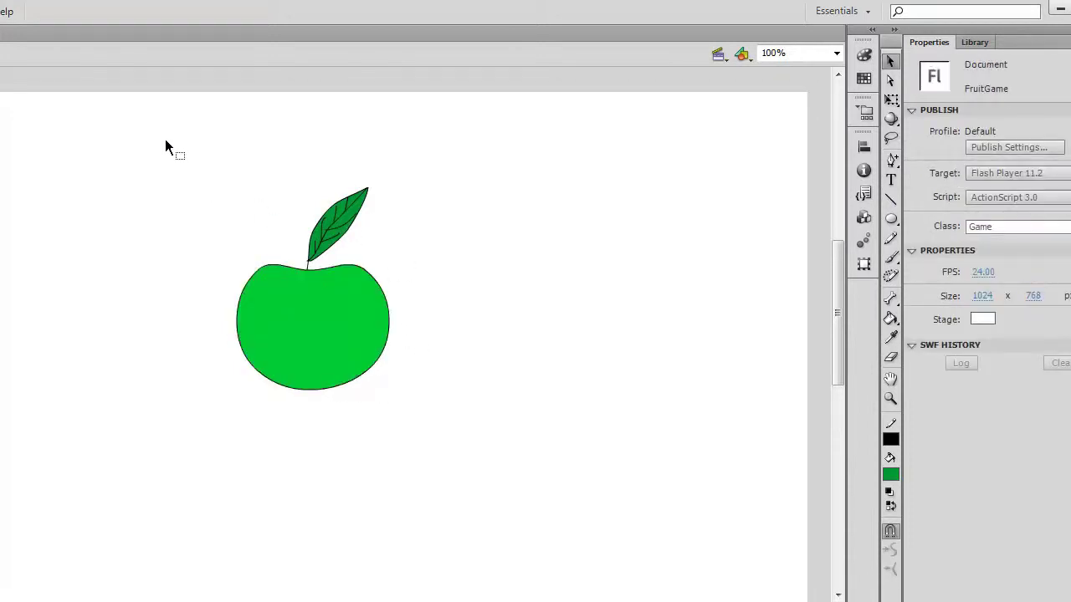
{"action": "left_click_drag", "start_coordinate": [165, 139], "coordinate": [190, 186]}
{"action": "left_click_drag", "start_coordinate": [165, 140], "coordinate": [466, 434]}
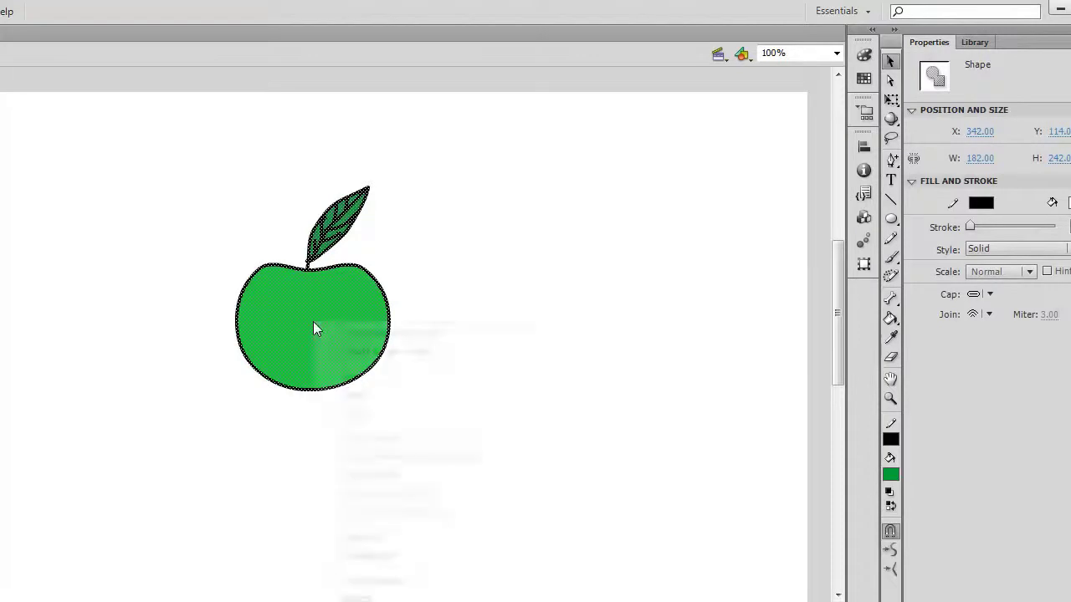
{"action": "right_click", "coordinate": [313, 322]}
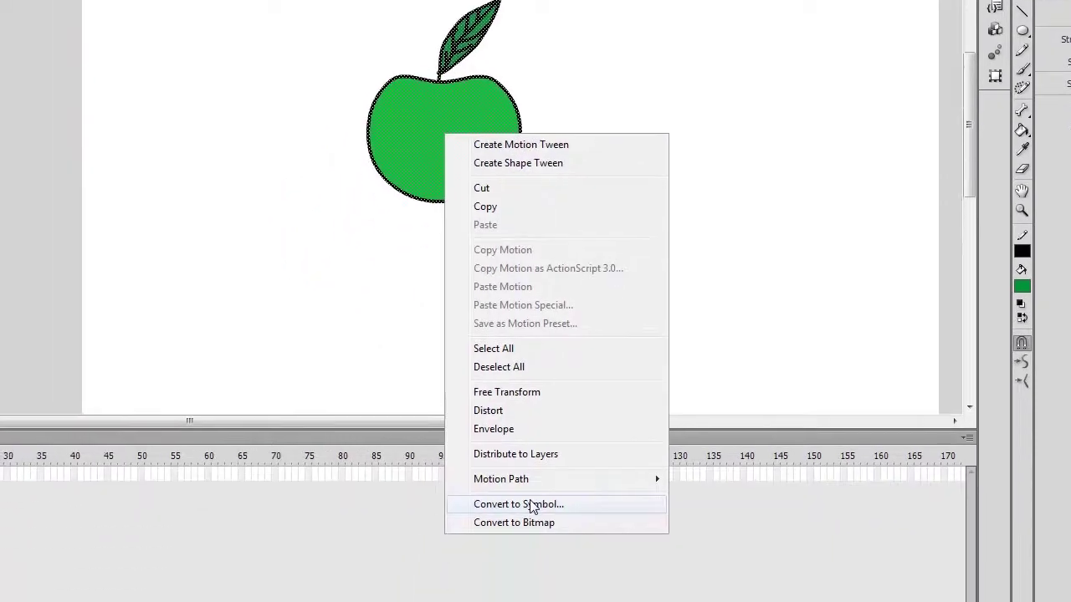
{"action": "left_click", "coordinate": [393, 601]}
{"action": "left_click_drag", "start_coordinate": [492, 213], "coordinate": [456, 47]}
{"action": "left_click", "coordinate": [434, 72]}
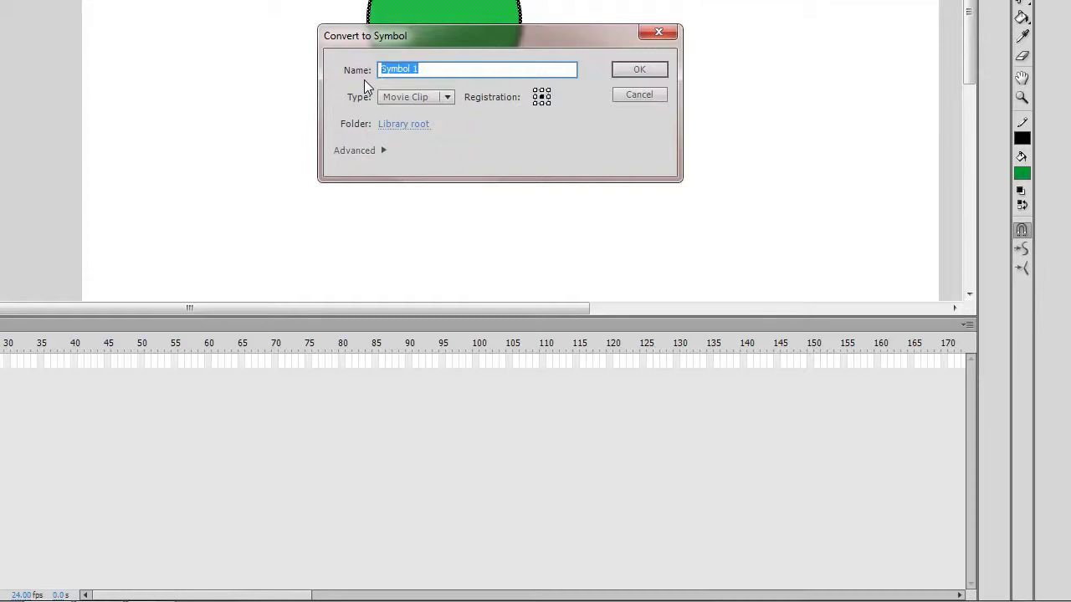
{"action": "type", "text": "Apple"}
{"action": "left_click", "coordinate": [446, 99]}
{"action": "left_click", "coordinate": [434, 113]}
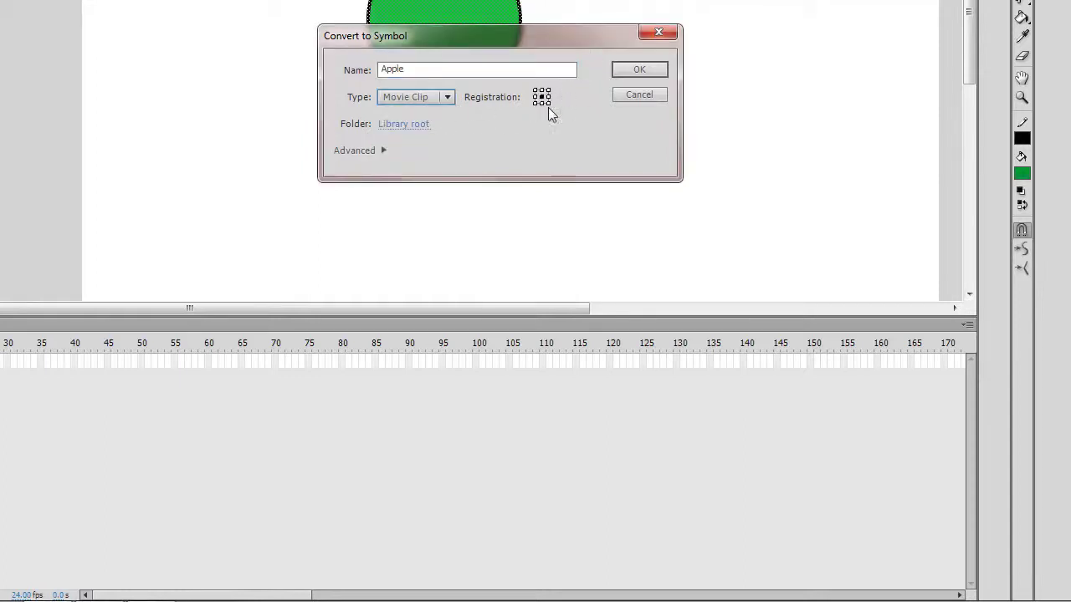
- Export the Apple symbol for ActionScript in frame 1 with class Apple and complete the movie clip conversion
{"action": "left_click", "coordinate": [383, 151]}
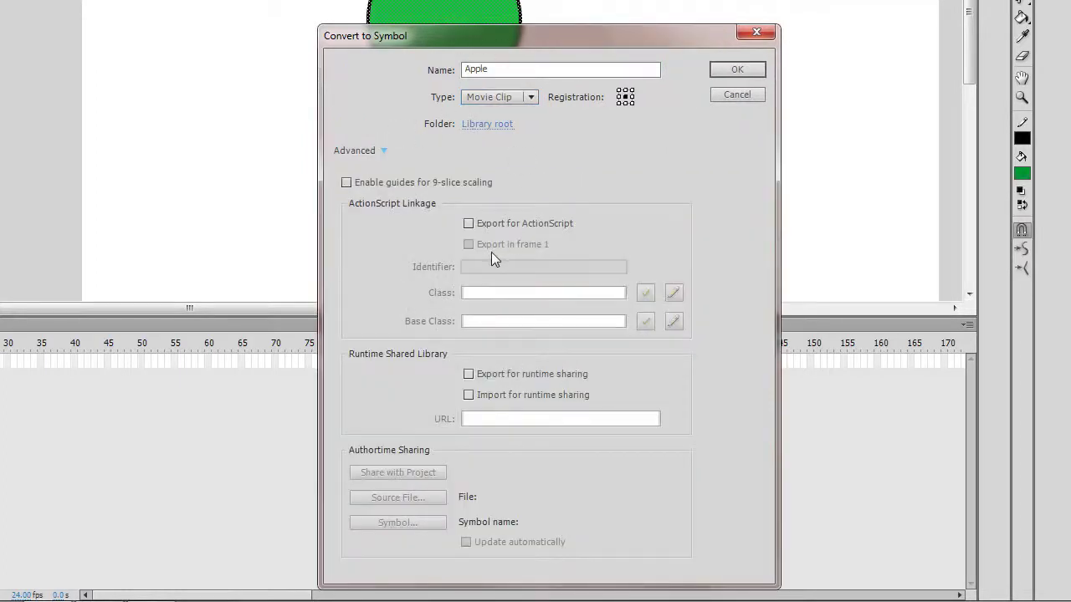
{"action": "left_click", "coordinate": [468, 226]}
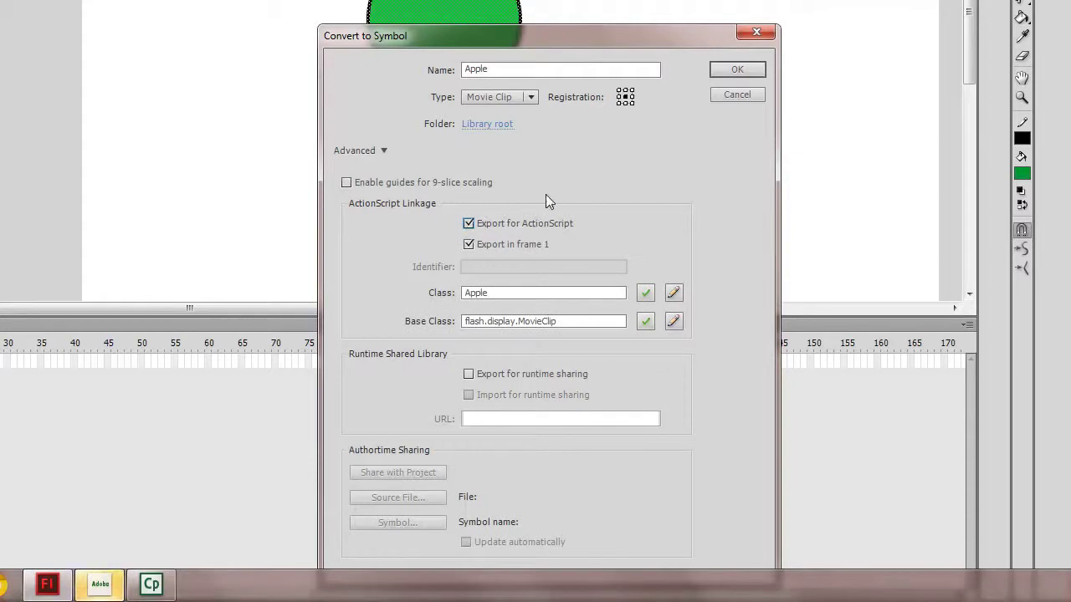
{"action": "left_click", "coordinate": [732, 70]}
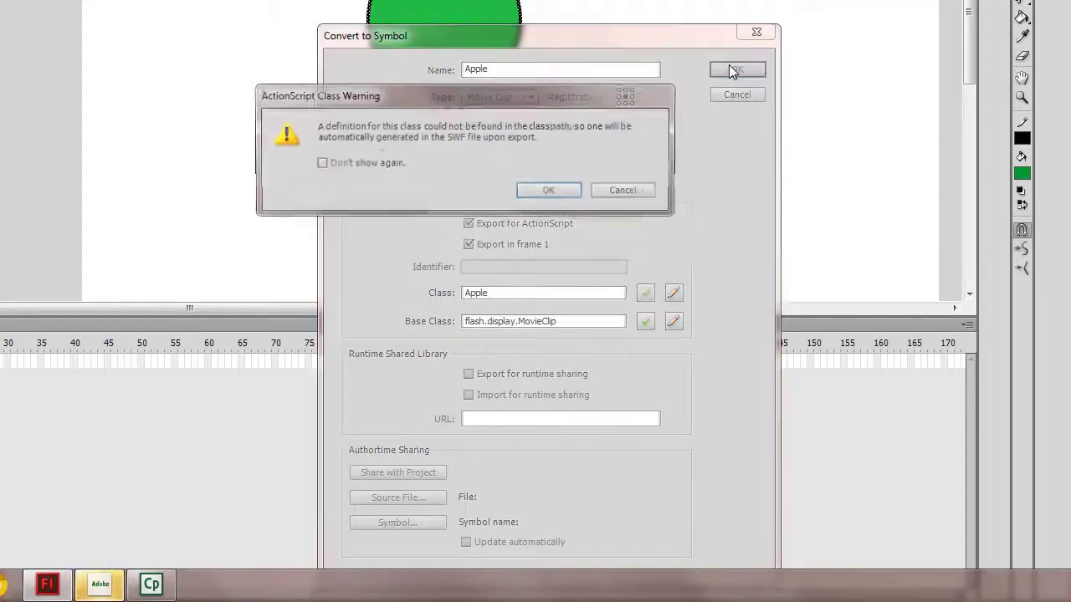
{"action": "left_click", "coordinate": [548, 191]}
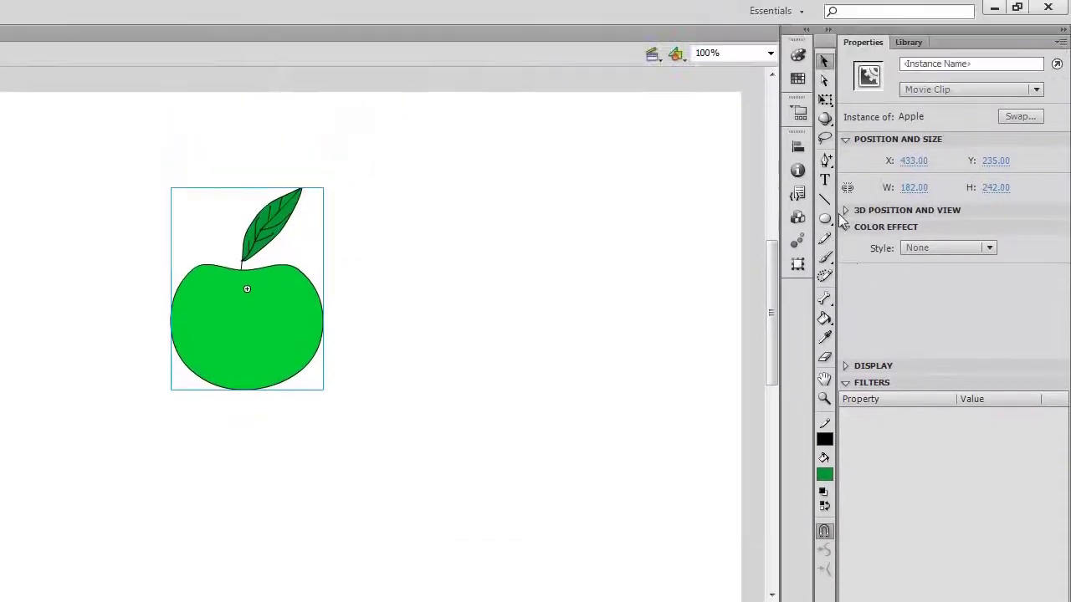
- Draw a large green oval with a black outline beside the apple, about 564 px wide, and shift it left over the apple
{"action": "left_click", "coordinate": [825, 219]}
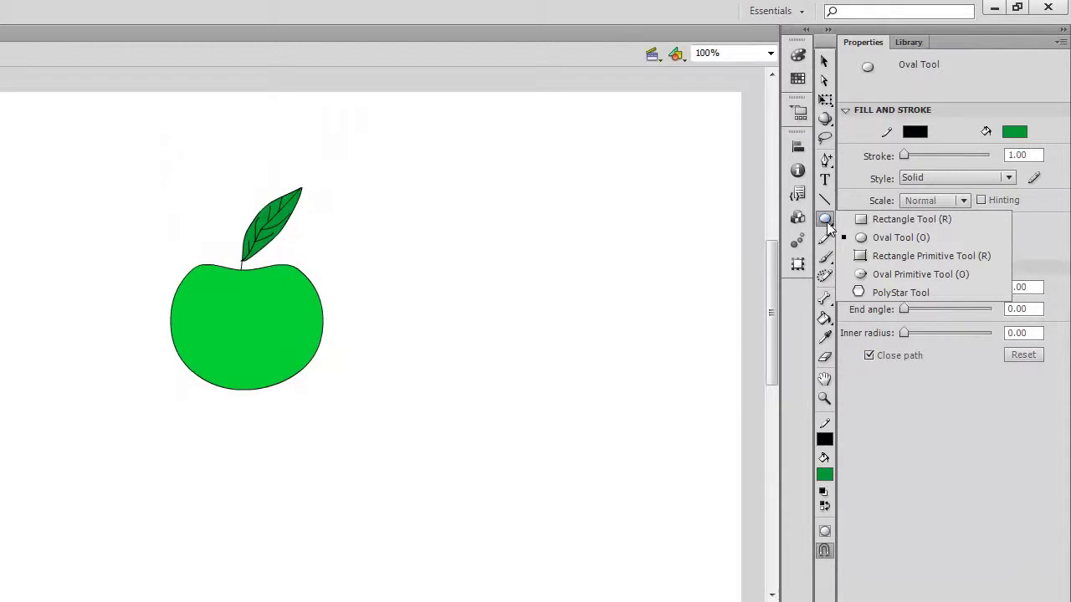
{"action": "left_click", "coordinate": [847, 237]}
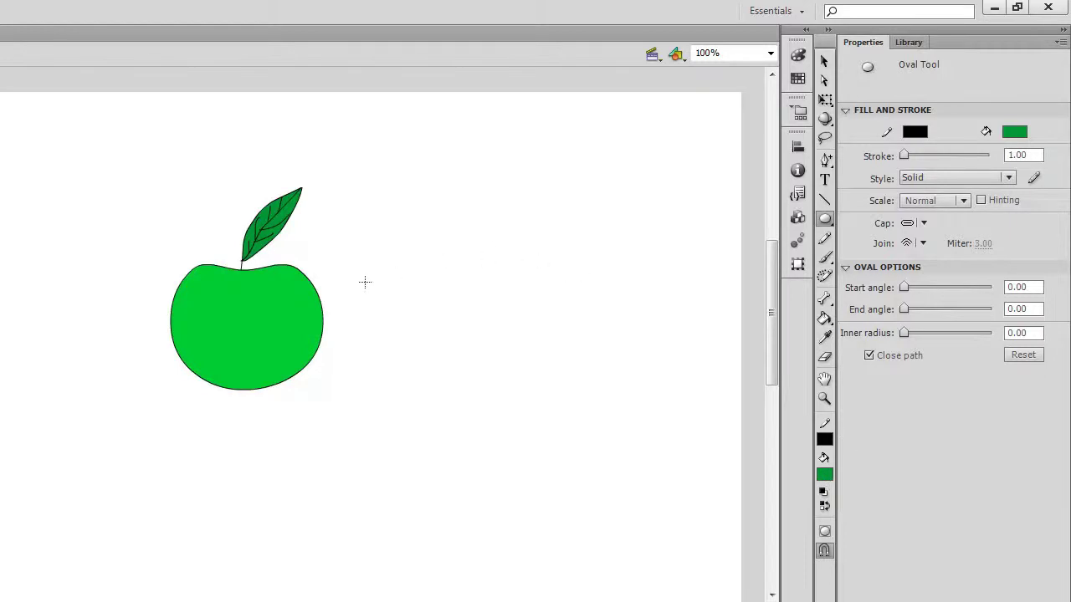
{"action": "left_click_drag", "start_coordinate": [352, 158], "coordinate": [822, 502]}
{"action": "left_click", "coordinate": [823, 61]}
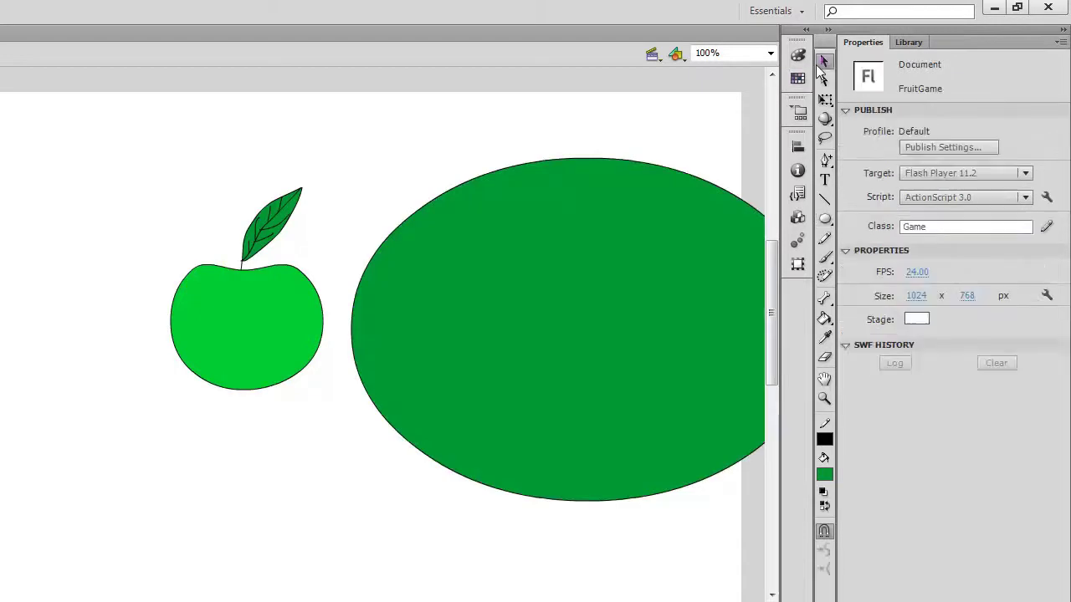
{"action": "double_click", "coordinate": [566, 355]}
{"action": "left_click_drag", "start_coordinate": [621, 359], "coordinate": [502, 370]}
- Delete the apple instance from the stage and move the green oval with its outline further left
{"action": "left_click", "coordinate": [240, 334]}
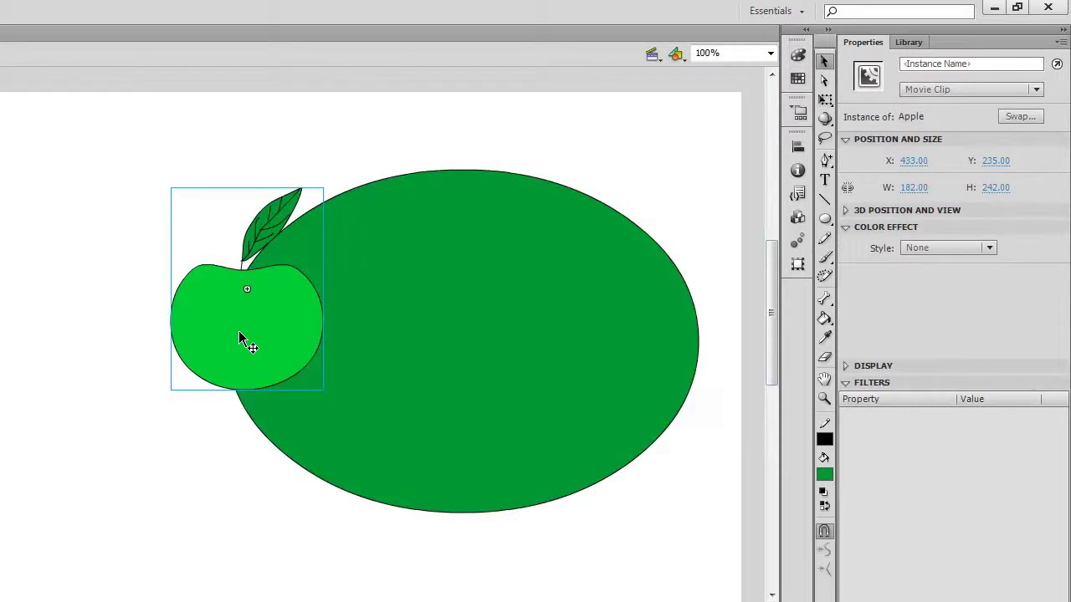
{"action": "key", "text": "Delete"}
{"action": "double_click", "coordinate": [404, 328]}
{"action": "left_click_drag", "start_coordinate": [404, 327], "coordinate": [330, 340]}
{"action": "left_click", "coordinate": [619, 181]}
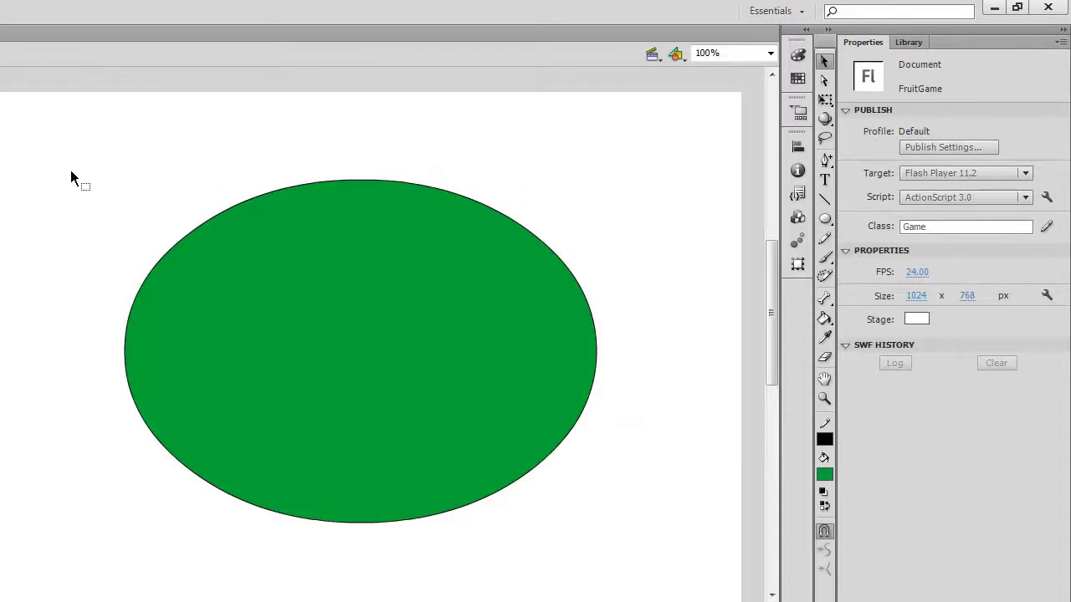
- Delete the oval's upper half and outline the straight cut edge in black with the Ink Bottle tool
{"action": "mouse_move", "coordinate": [48, 97]}
{"action": "left_mouse_down"}
{"action": "mouse_move", "coordinate": [57, 175]}
{"action": "mouse_move", "coordinate": [174, 288]}
{"action": "mouse_move", "coordinate": [608, 316]}
{"action": "mouse_move", "coordinate": [621, 355]}
{"action": "mouse_move", "coordinate": [622, 345]}
{"action": "left_mouse_up"}
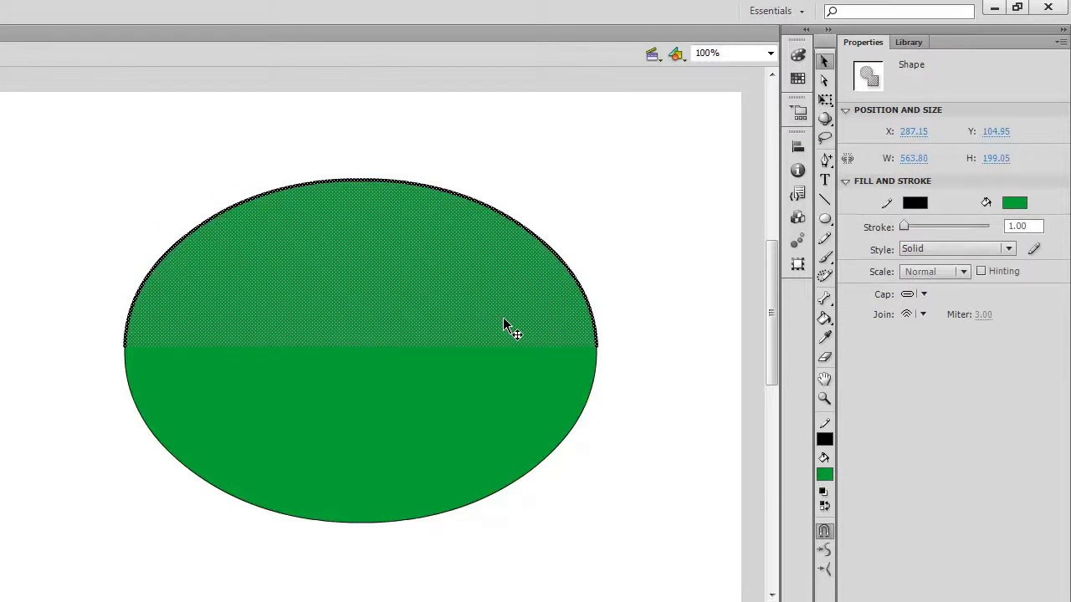
{"action": "key", "text": "Delete"}
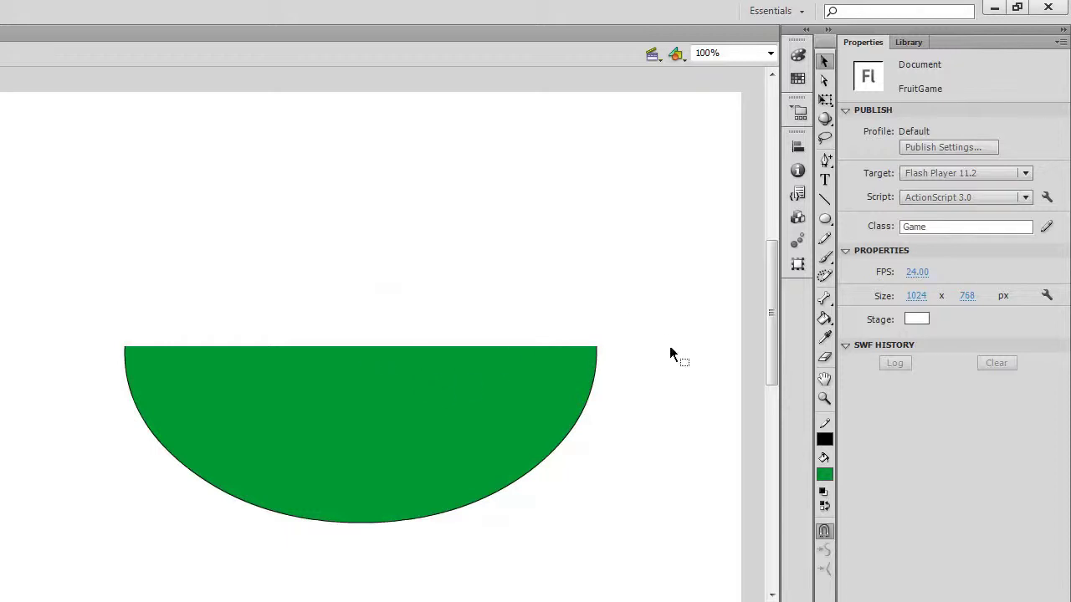
{"action": "left_click", "coordinate": [826, 319]}
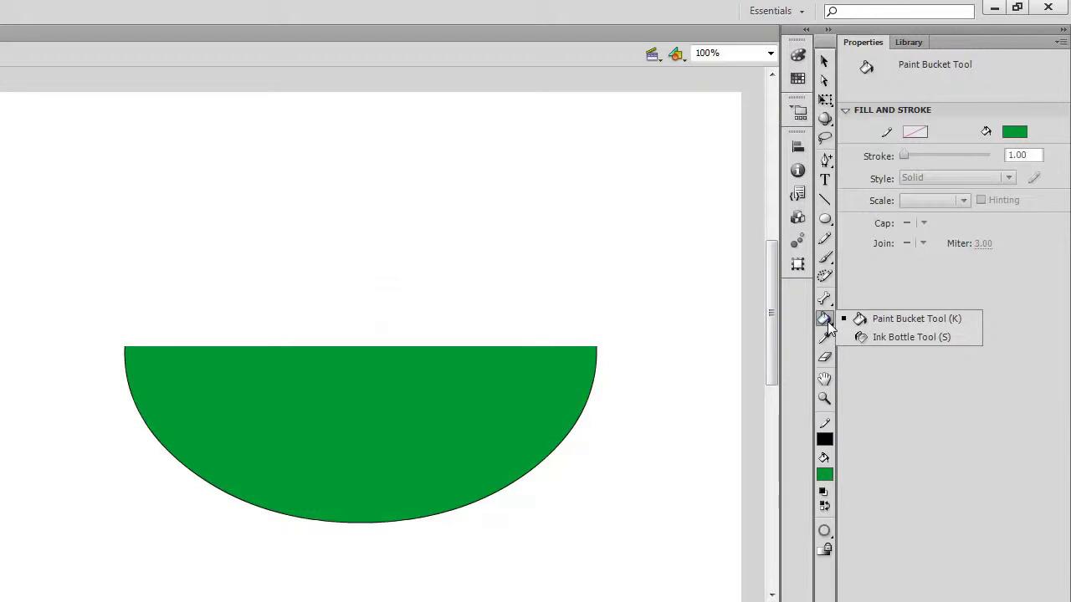
{"action": "left_click", "coordinate": [882, 337]}
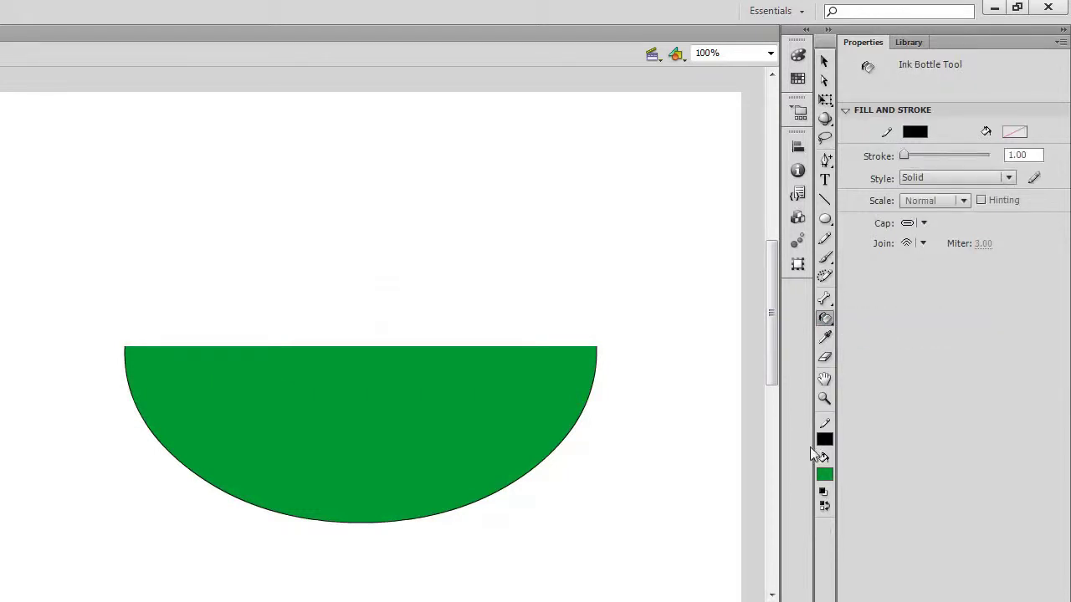
{"action": "left_click", "coordinate": [509, 346]}
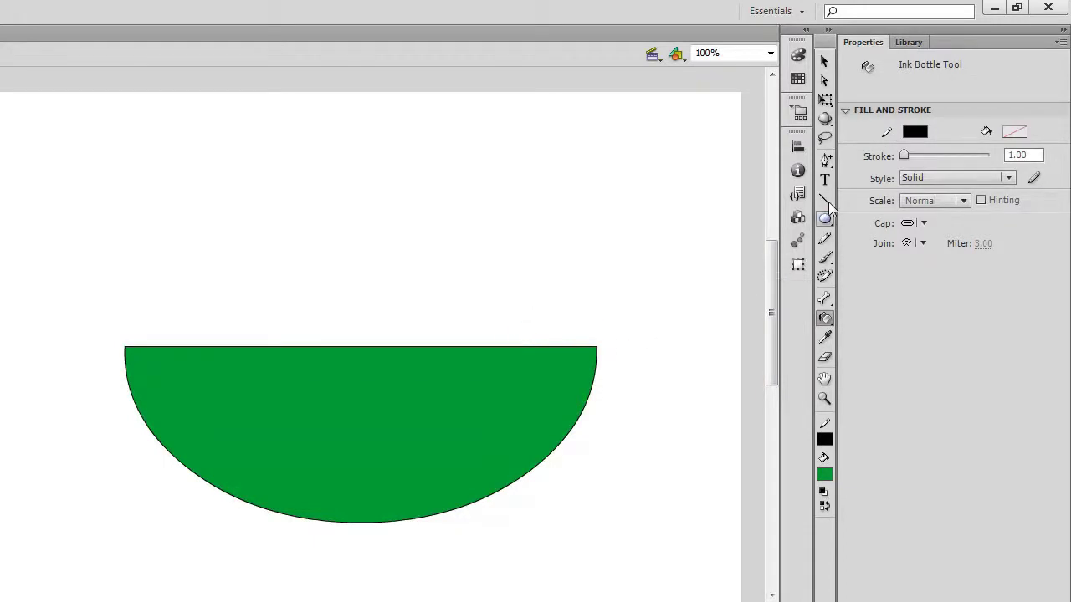
{"action": "left_click", "coordinate": [824, 61]}
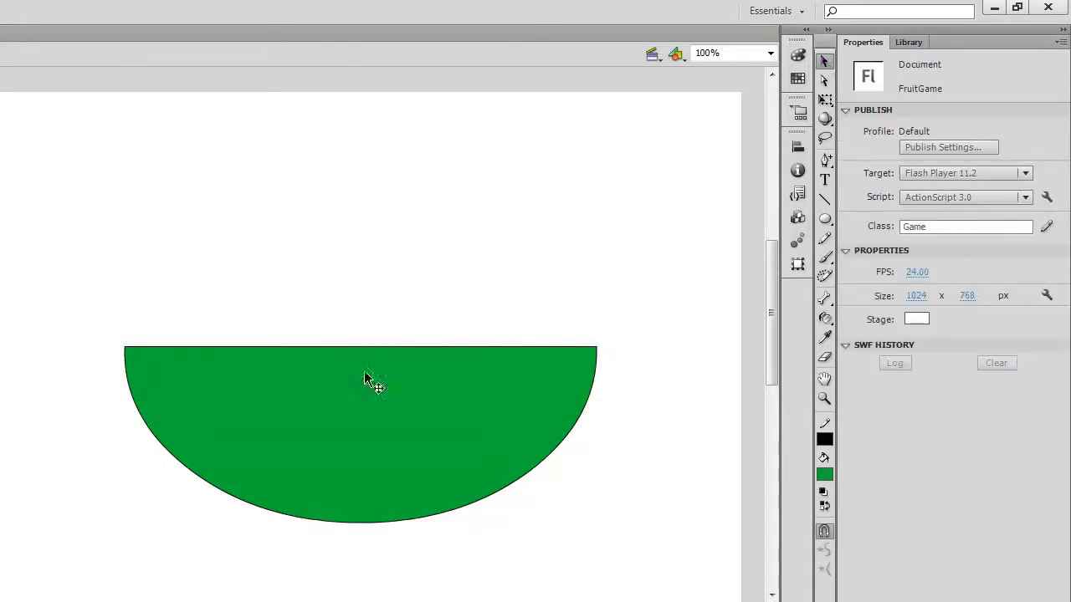
- Change the half-oval's fill to a radial gradient and make its centre color stop dark green
{"action": "left_click", "coordinate": [292, 433]}
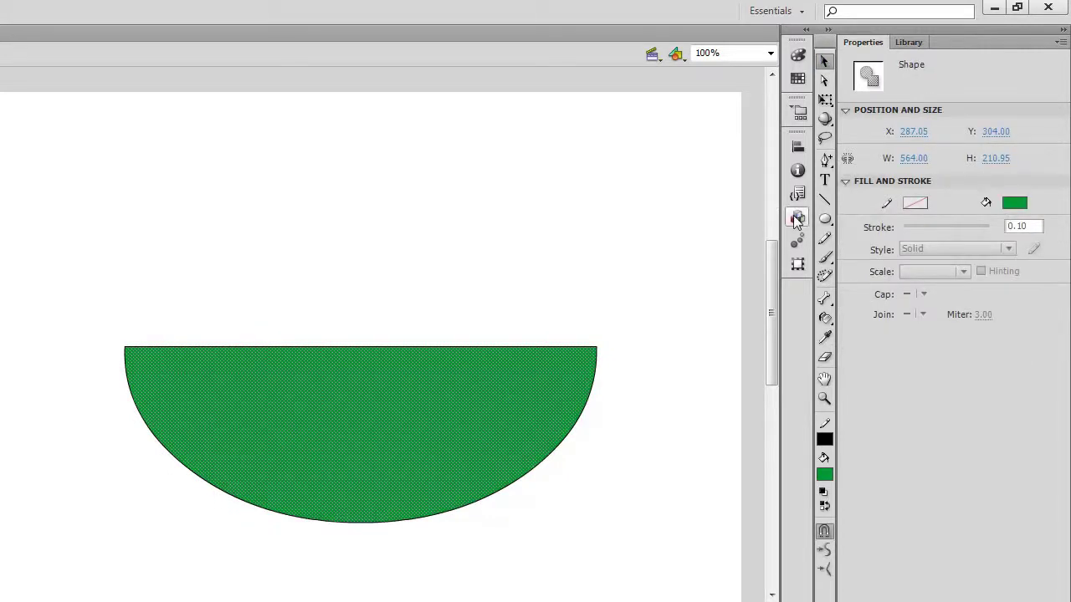
{"action": "left_click", "coordinate": [799, 56]}
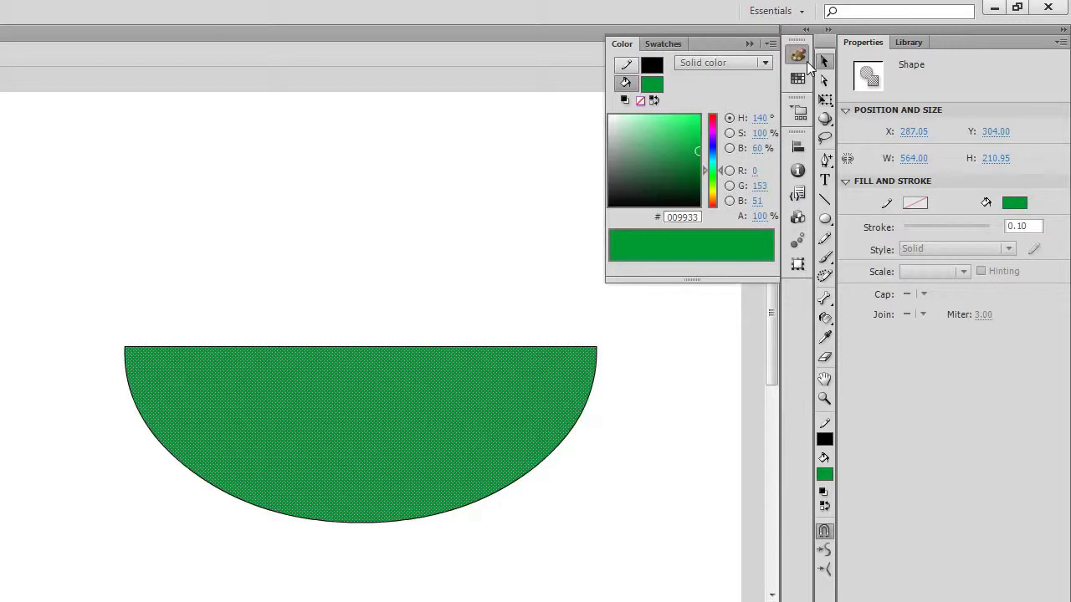
{"action": "left_click", "coordinate": [767, 64]}
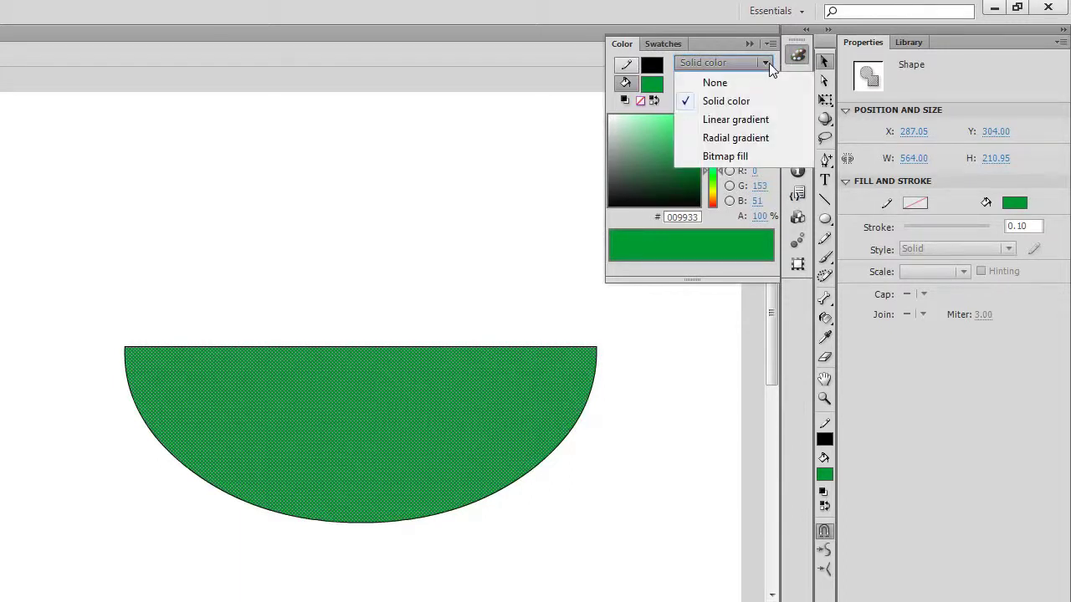
{"action": "left_click", "coordinate": [735, 138]}
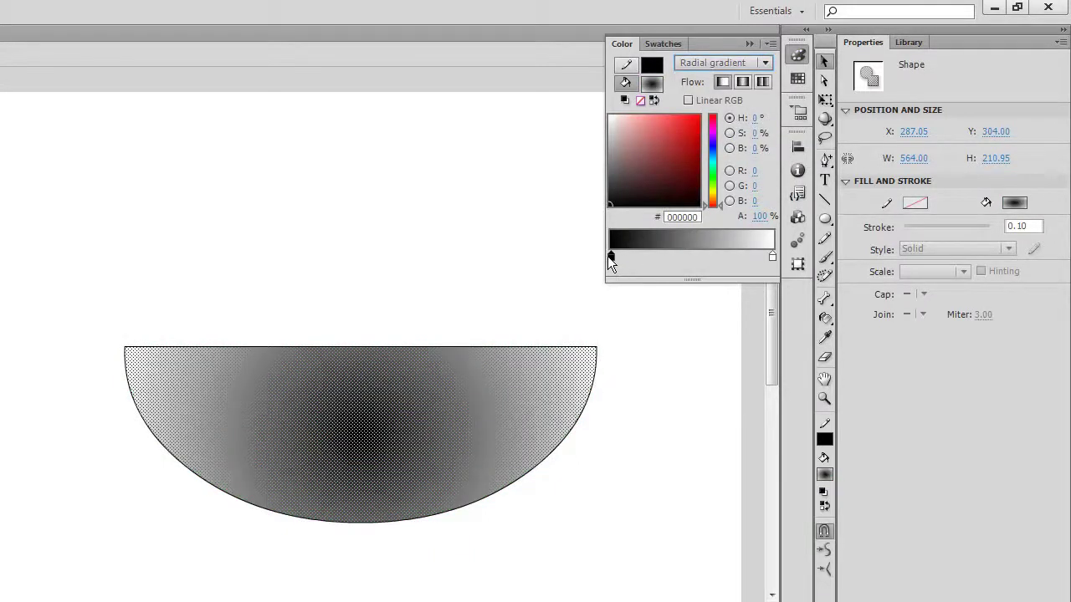
{"action": "left_click", "coordinate": [714, 186]}
{"action": "left_click_drag", "start_coordinate": [693, 175], "coordinate": [696, 159]}
- Slide the gradient's outer color stop inward to just past the middle and color it pink (EC91D7)
{"action": "left_click_drag", "start_coordinate": [773, 258], "coordinate": [702, 257]}
{"action": "left_click_drag", "start_coordinate": [634, 127], "coordinate": [643, 121]}
{"action": "left_click_drag", "start_coordinate": [713, 135], "coordinate": [715, 124]}
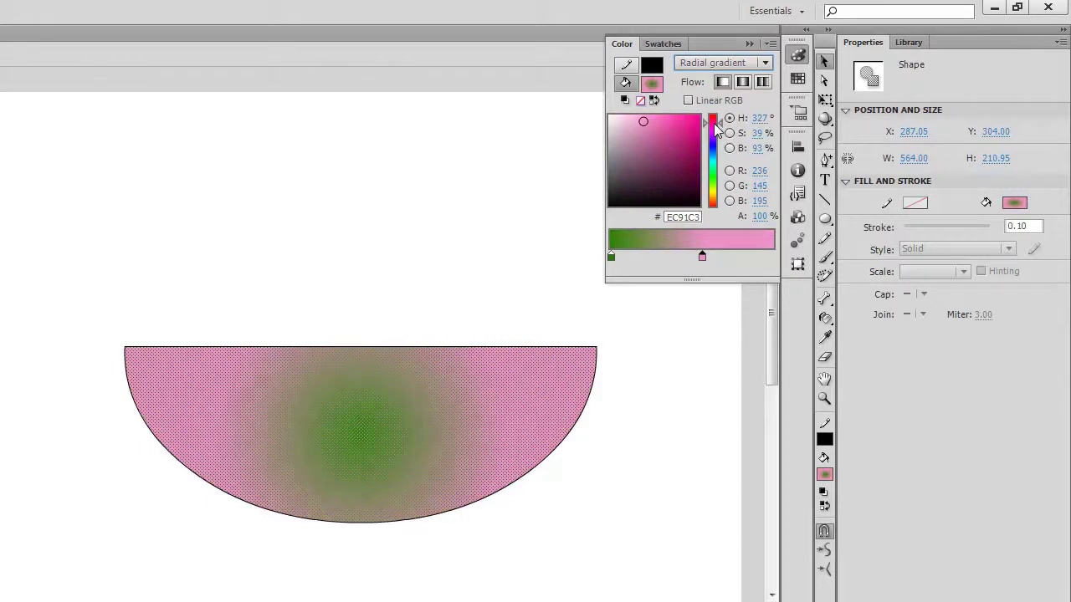
{"action": "left_click_drag", "start_coordinate": [713, 132], "coordinate": [713, 125]}
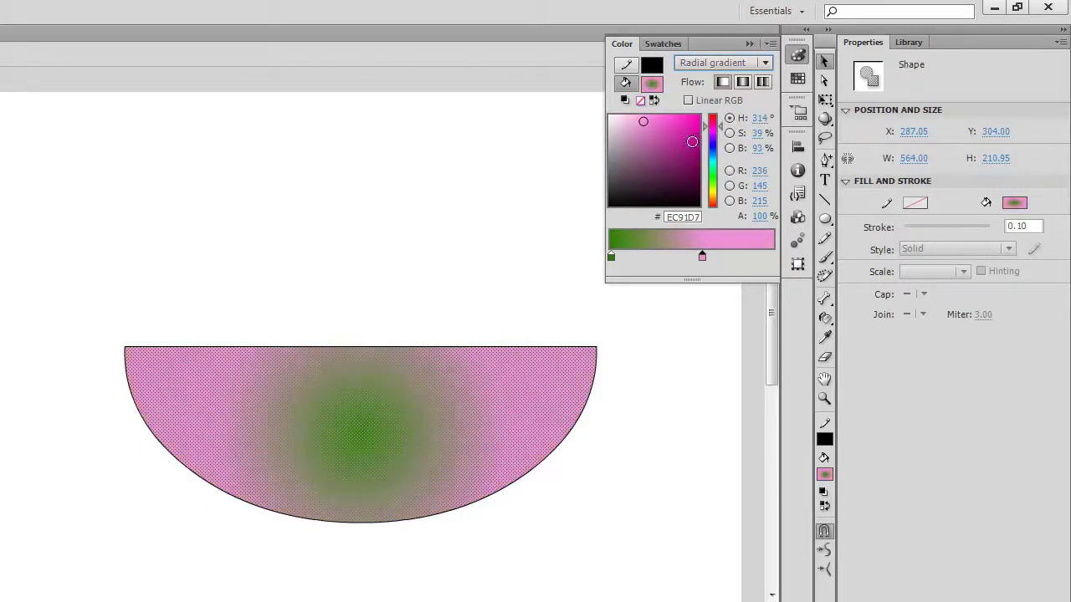
- Add a third color stop at the gradient's outer end and color it golden yellow (EEBF23)
{"action": "left_click", "coordinate": [772, 255]}
{"action": "left_click", "coordinate": [714, 200]}
{"action": "left_click_drag", "start_coordinate": [713, 201], "coordinate": [714, 198]}
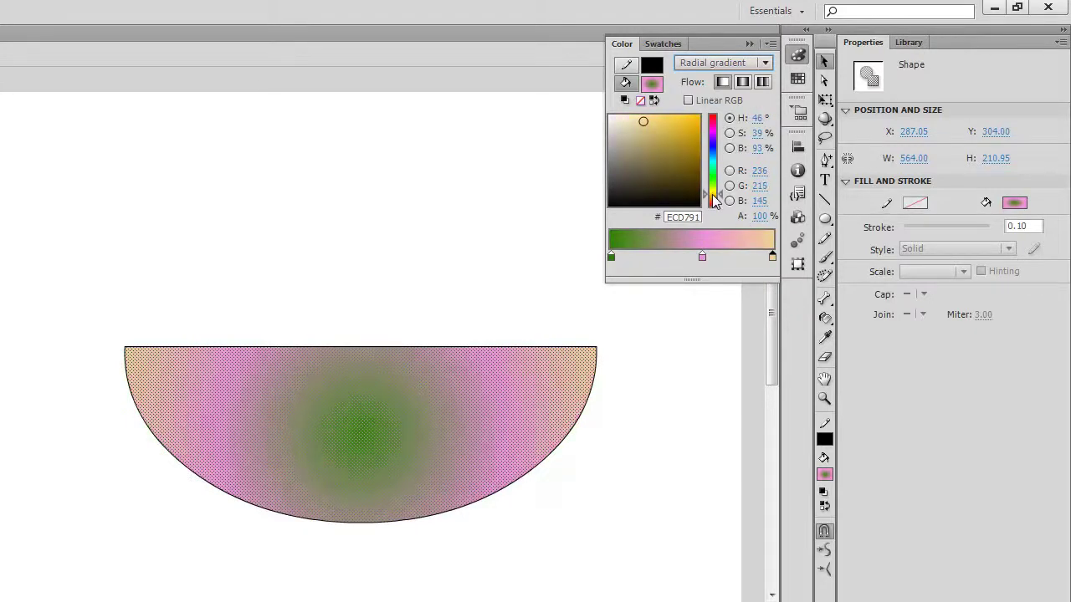
{"action": "left_click", "coordinate": [680, 123]}
{"action": "left_click_drag", "start_coordinate": [680, 123], "coordinate": [686, 119]}
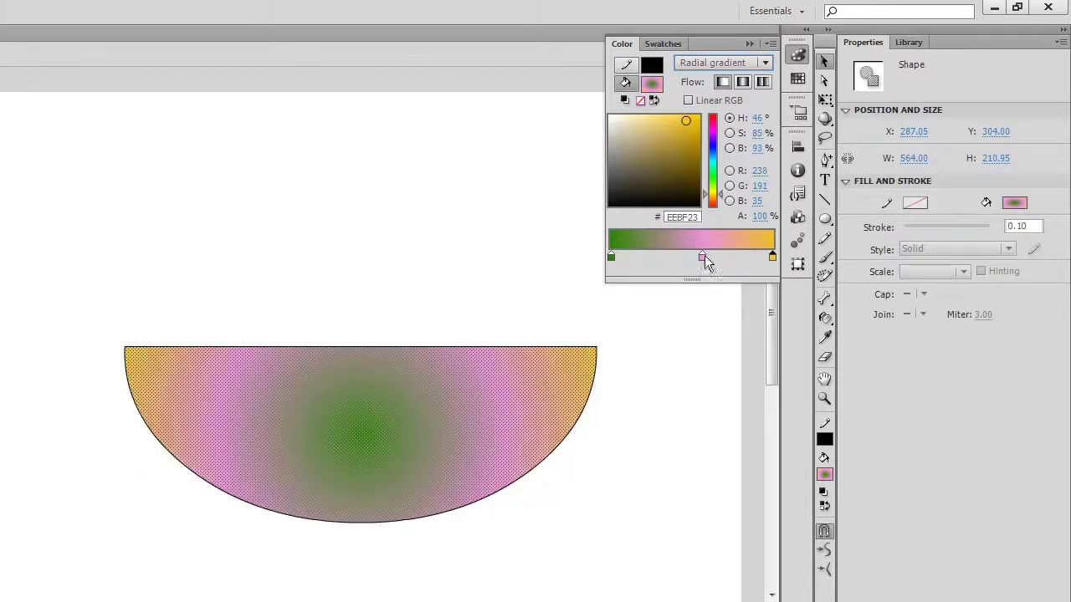
- Move the pink gradient stop closer to the green centre stop and recolor it light red (FF5454)
{"action": "left_click_drag", "start_coordinate": [702, 257], "coordinate": [651, 255]}
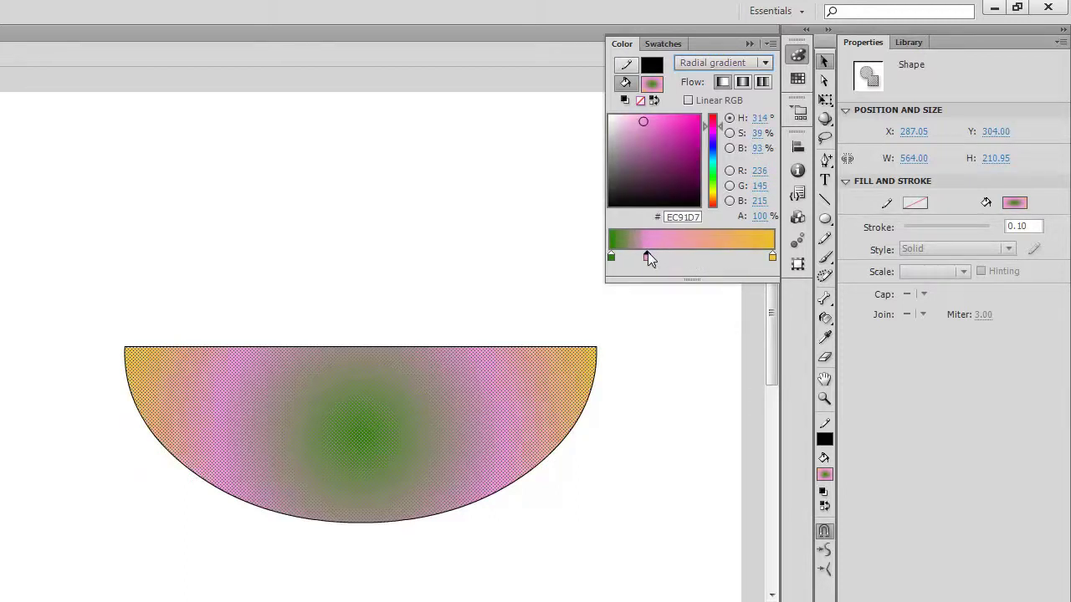
{"action": "left_click", "coordinate": [706, 122]}
{"action": "left_click", "coordinate": [706, 120]}
{"action": "left_click_drag", "start_coordinate": [644, 119], "coordinate": [670, 114]}
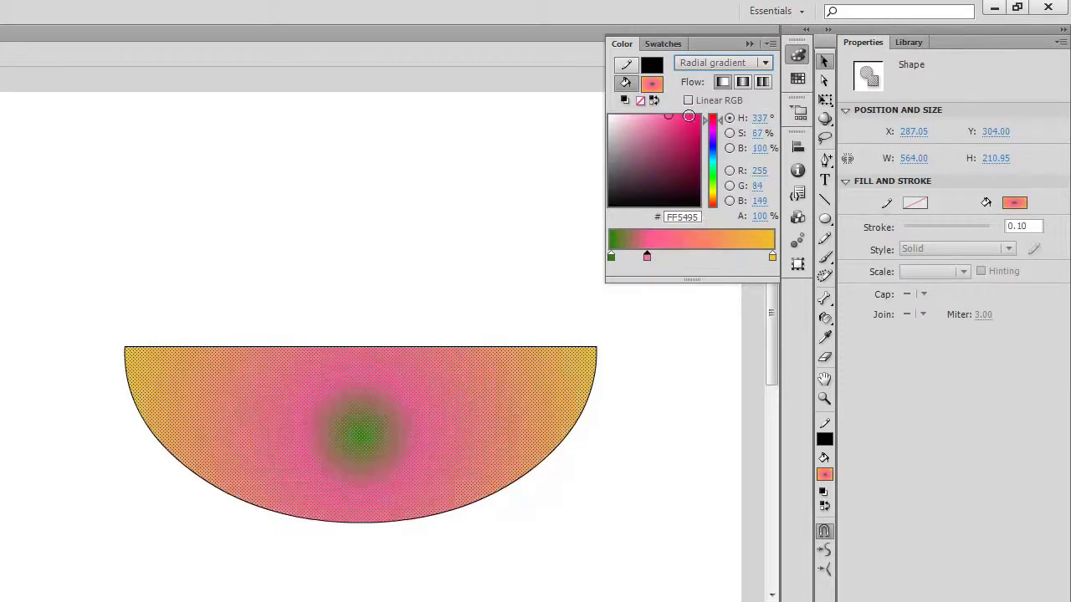
{"action": "left_click", "coordinate": [710, 113]}
{"action": "left_click", "coordinate": [711, 115]}
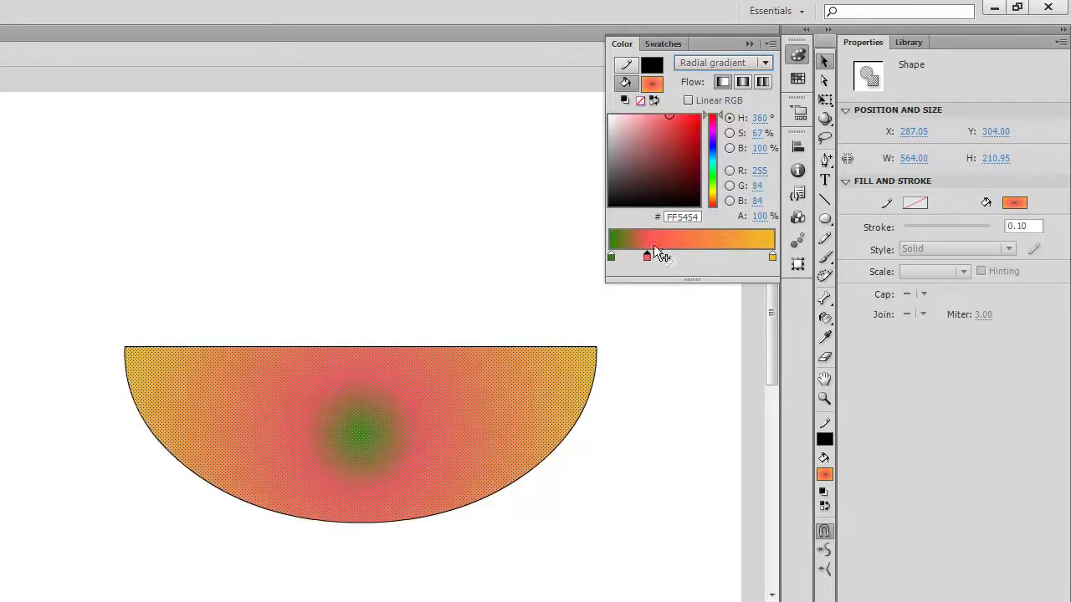
- Set the outer gradient stop to a brighter yellow (FFC300) and nudge the red stop slightly nearer the green one
{"action": "left_click", "coordinate": [772, 257]}
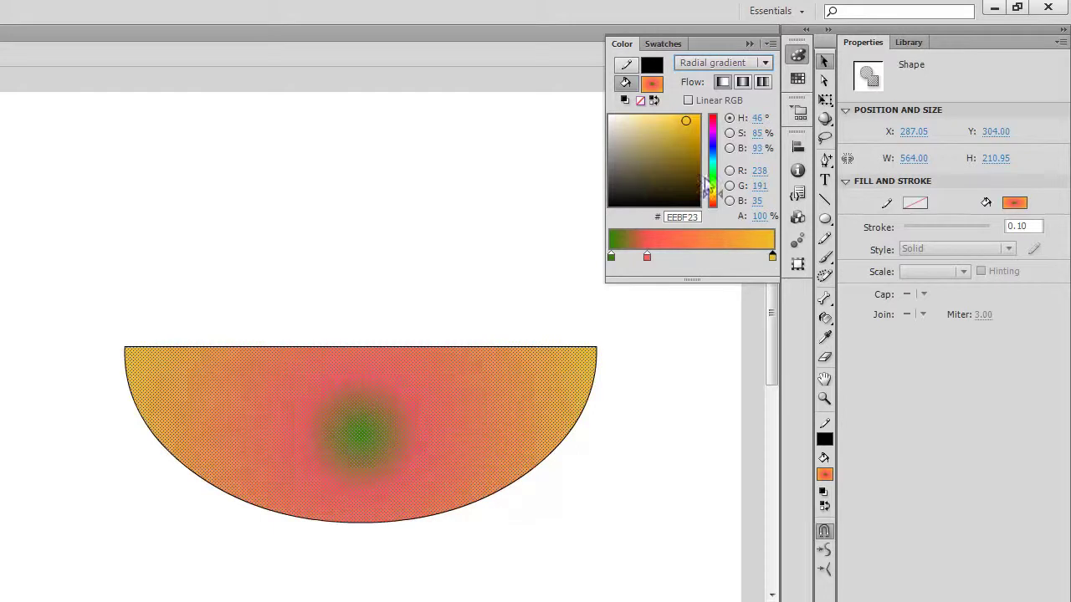
{"action": "left_click_drag", "start_coordinate": [686, 138], "coordinate": [703, 113]}
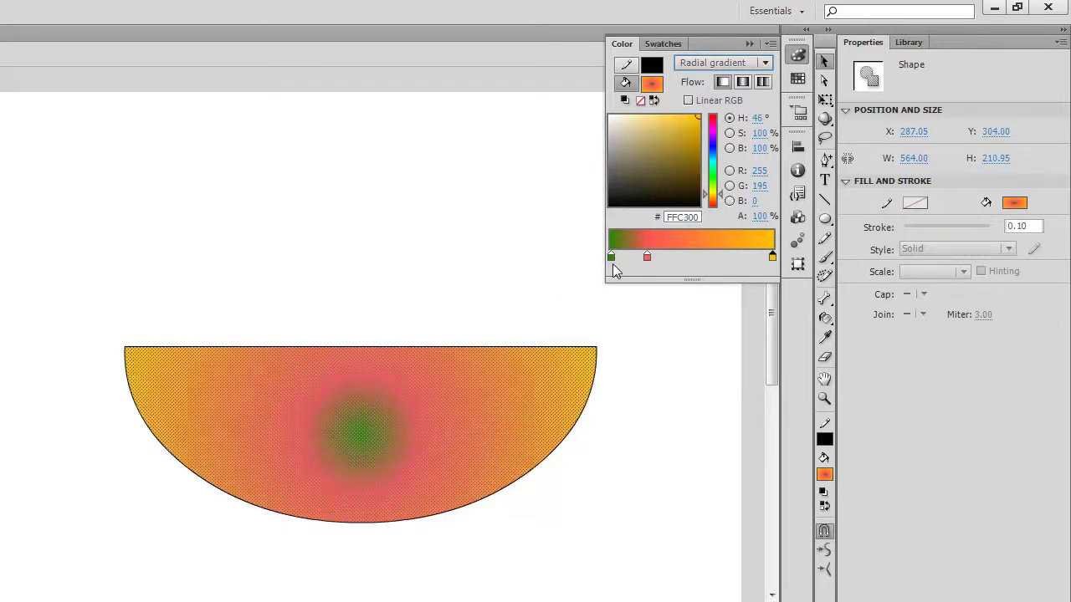
{"action": "left_click_drag", "start_coordinate": [645, 256], "coordinate": [639, 257]}
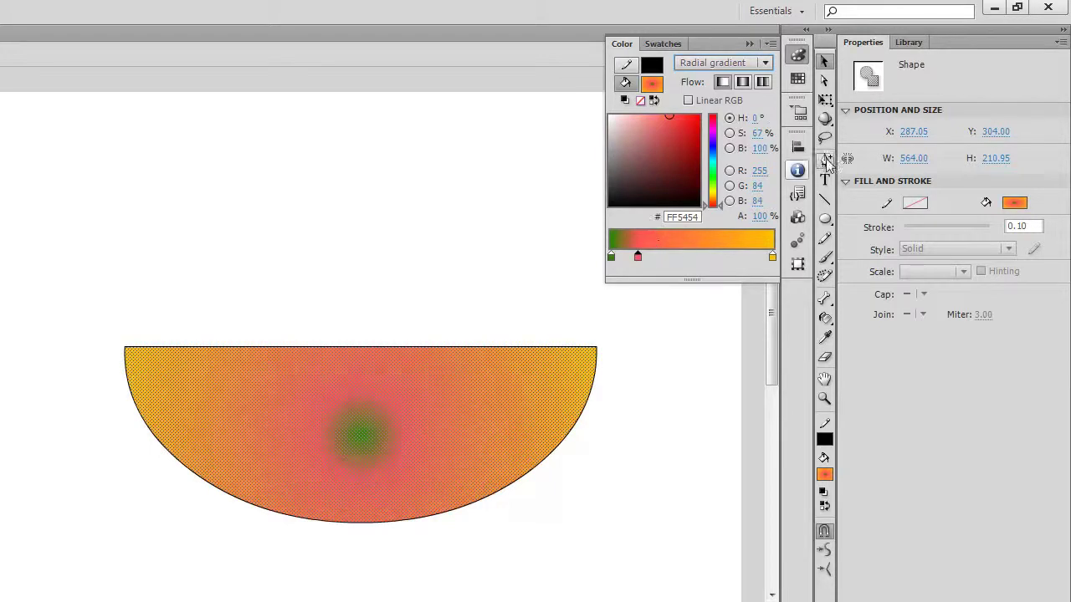
- With the Gradient Transform tool, widen the radial gradient into an ellipse, place its centre near the half-oval's bottom and rotate it about 180 degrees
{"action": "left_click", "coordinate": [833, 104]}
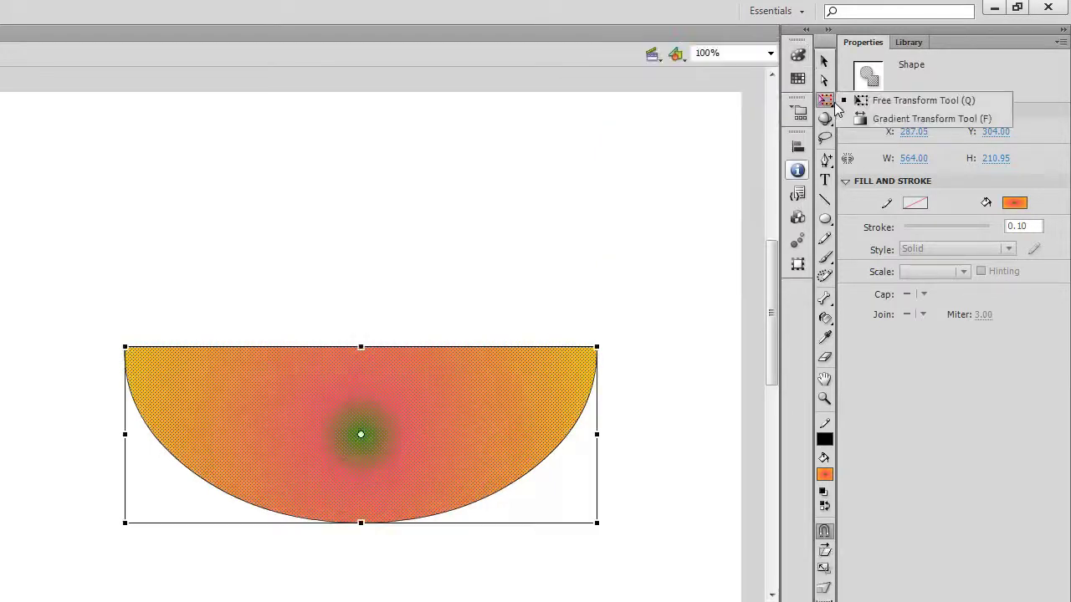
{"action": "left_click", "coordinate": [870, 120]}
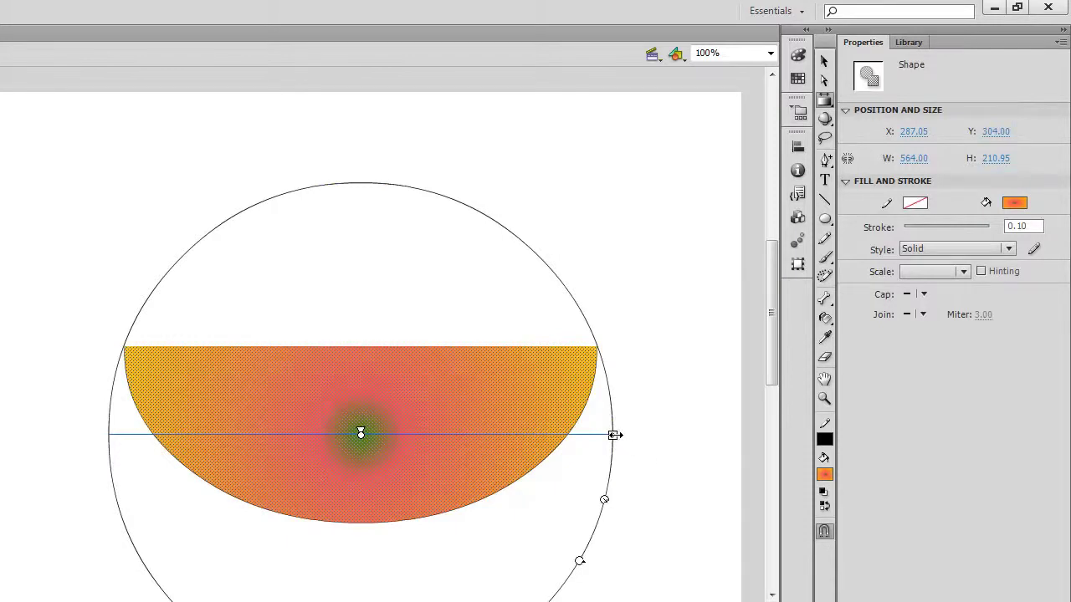
{"action": "left_click_drag", "start_coordinate": [613, 435], "coordinate": [808, 425]}
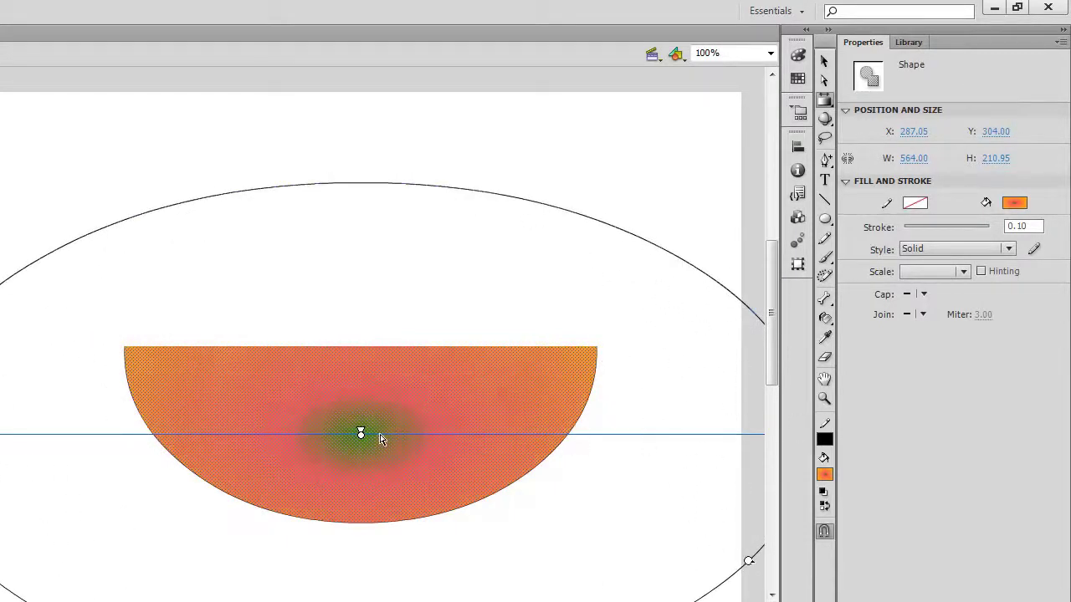
{"action": "left_click_drag", "start_coordinate": [362, 434], "coordinate": [347, 288]}
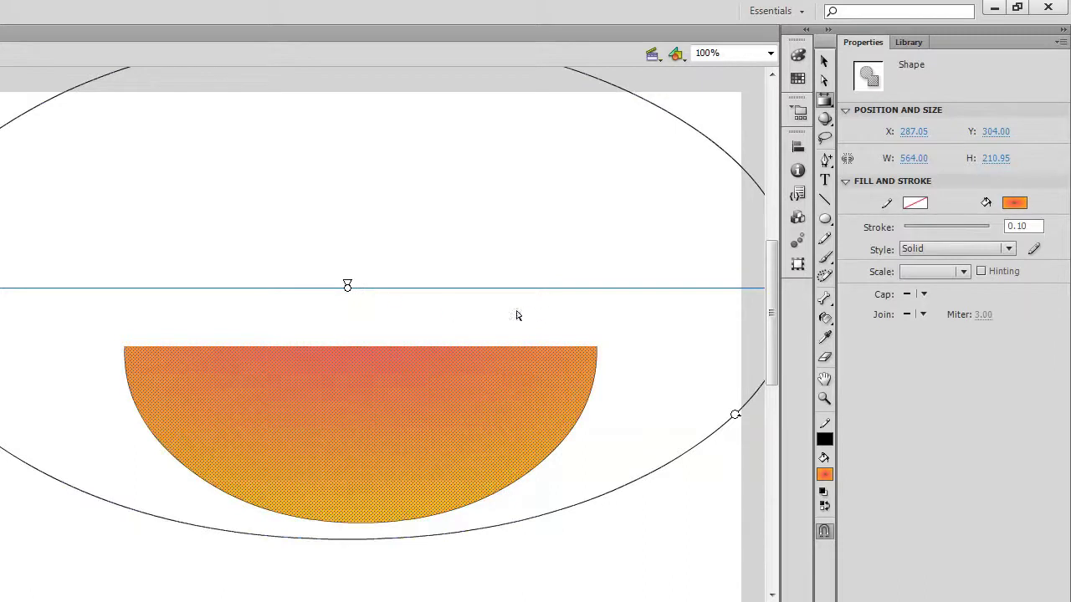
{"action": "left_click_drag", "start_coordinate": [346, 285], "coordinate": [348, 507]}
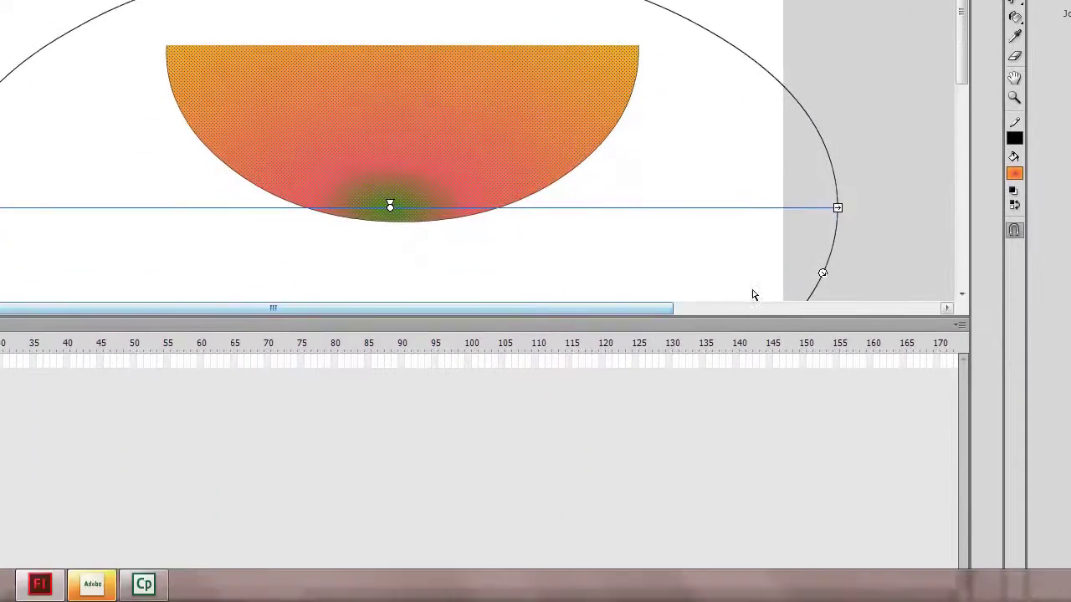
{"action": "left_click_drag", "start_coordinate": [823, 272], "coordinate": [768, 107]}
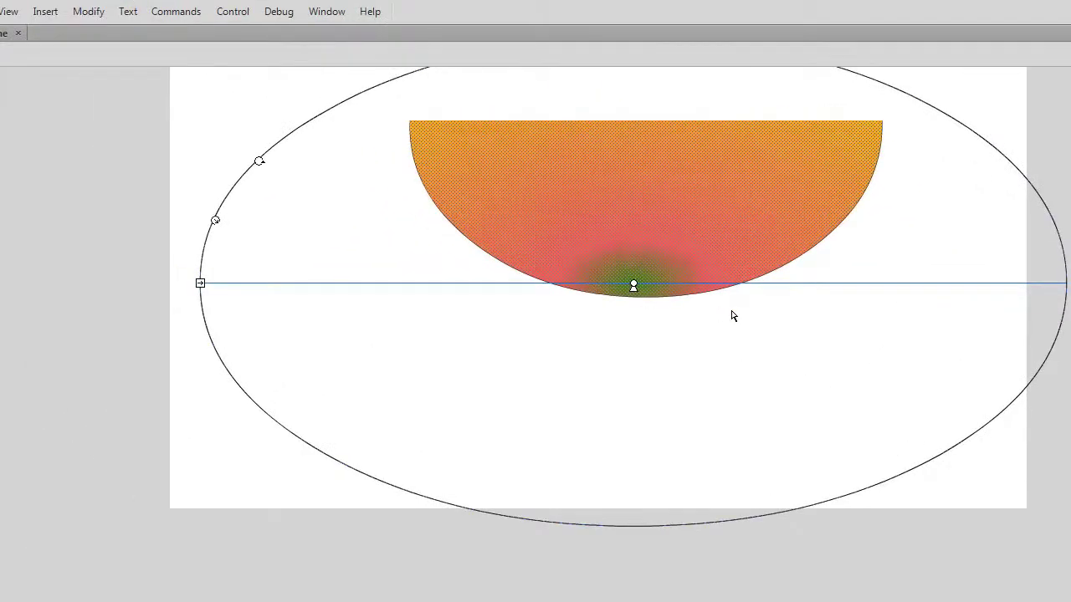
- Adjust the radial gradient by centring its focal point, enlarging the ellipse and moving its centre to the middle of the half-oval's flat edge
{"action": "mouse_move", "coordinate": [635, 287]}
{"action": "left_mouse_down"}
{"action": "mouse_move", "coordinate": [727, 289]}
{"action": "mouse_move", "coordinate": [648, 289]}
{"action": "left_mouse_up"}
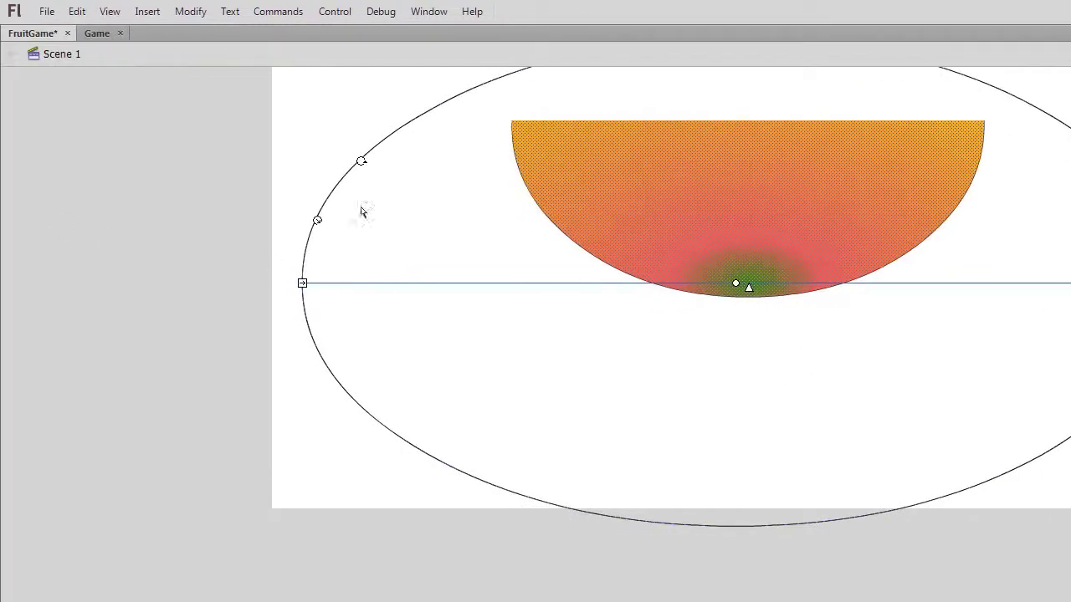
{"action": "left_click_drag", "start_coordinate": [317, 220], "coordinate": [195, 106]}
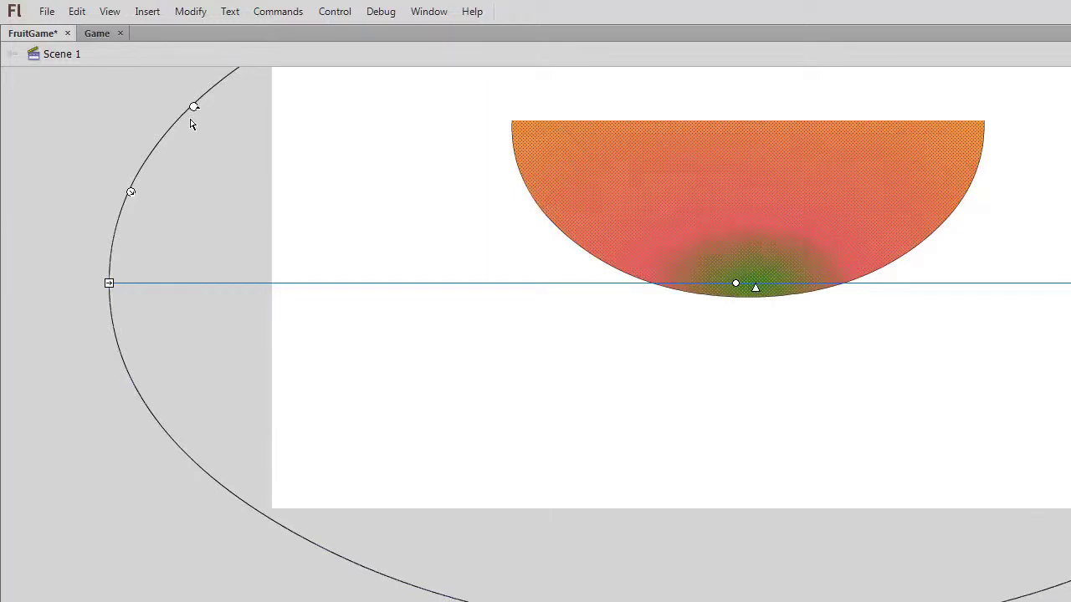
{"action": "left_click_drag", "start_coordinate": [736, 283], "coordinate": [749, 124]}
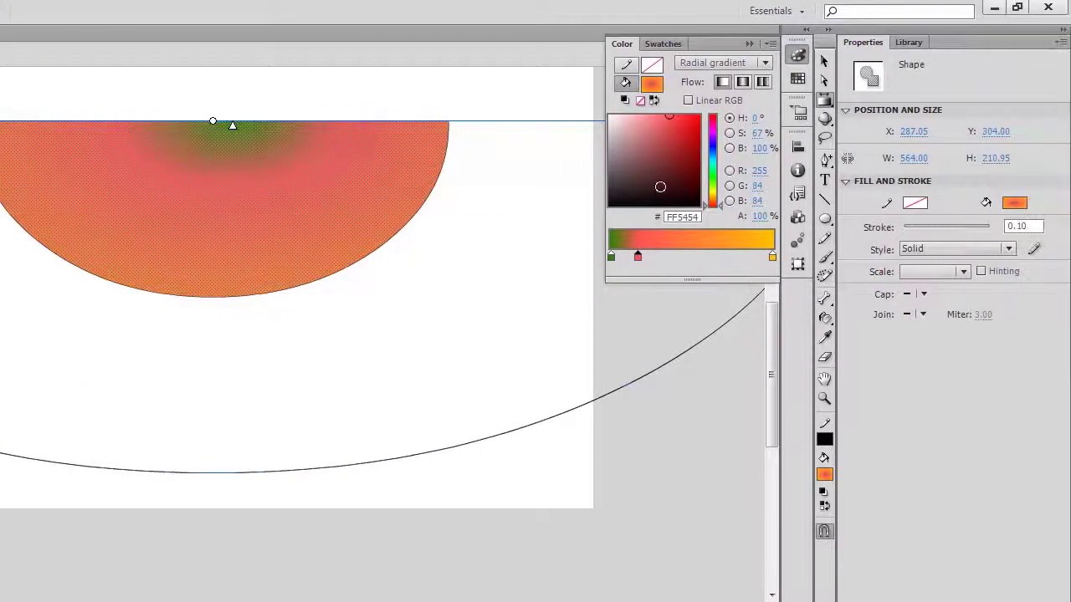
- Reorder the gradient stops so yellow (FFC300) is at the centre, green at the outer end and red (FF5454) close to the green
{"action": "mouse_move", "coordinate": [612, 258]}
{"action": "left_mouse_down"}
{"action": "mouse_move", "coordinate": [745, 257]}
{"action": "mouse_move", "coordinate": [685, 267]}
{"action": "mouse_move", "coordinate": [611, 251]}
{"action": "left_mouse_up"}
{"action": "left_click", "coordinate": [772, 257]}
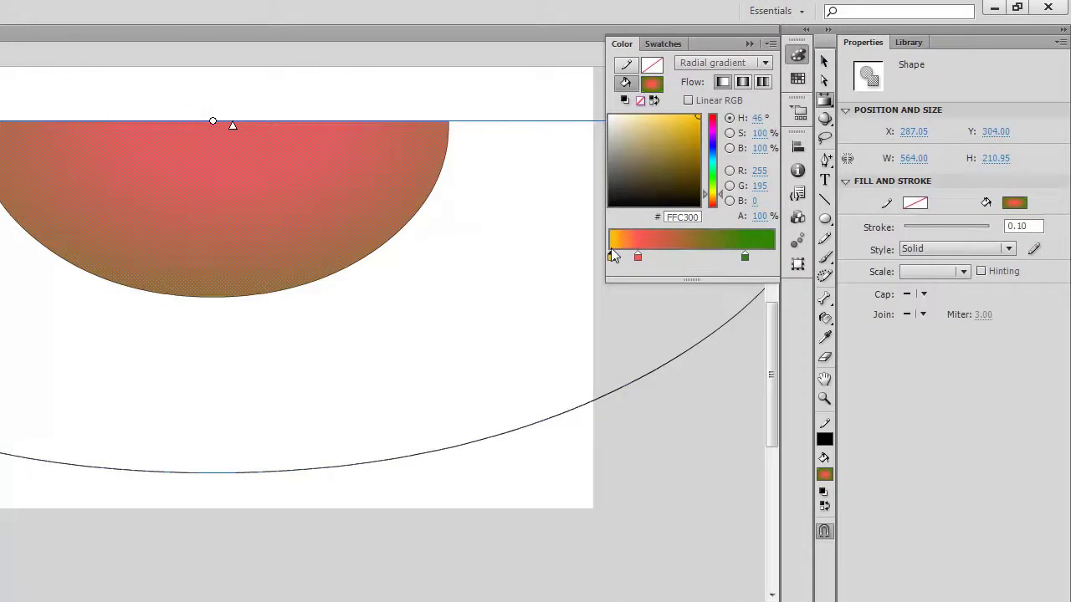
{"action": "left_click_drag", "start_coordinate": [745, 258], "coordinate": [772, 260]}
{"action": "left_click_drag", "start_coordinate": [637, 258], "coordinate": [745, 253]}
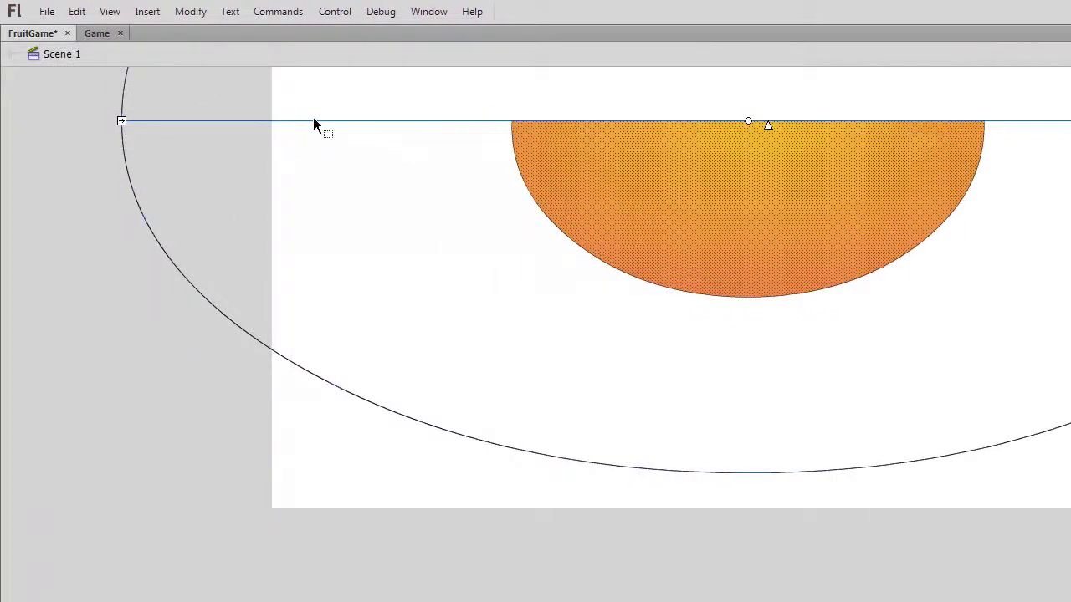
- Shrink the radial gradient's ellipse until the green band follows the curved rim of the half-oval, and deselect the shape
{"action": "key", "text": "ctrl+minus"}
{"action": "left_click_drag", "start_coordinate": [236, 187], "coordinate": [405, 217]}
{"action": "left_click", "coordinate": [765, 277]}
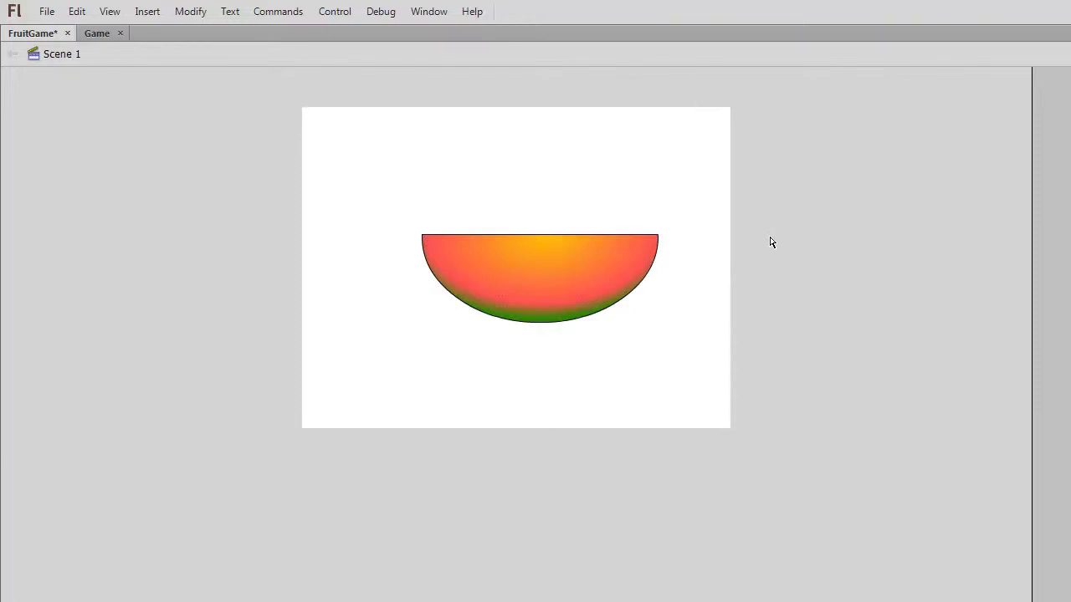
{"action": "key", "text": "ctrl+equal"}
{"action": "key", "text": "ctrl+equal"}
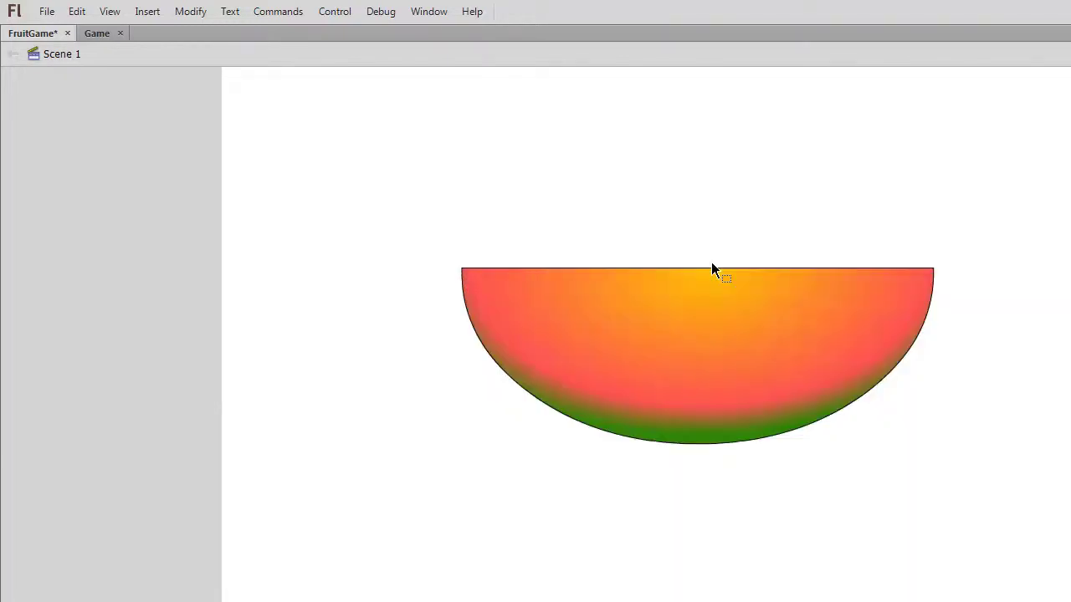
{"action": "key", "text": "ctrl+minus"}
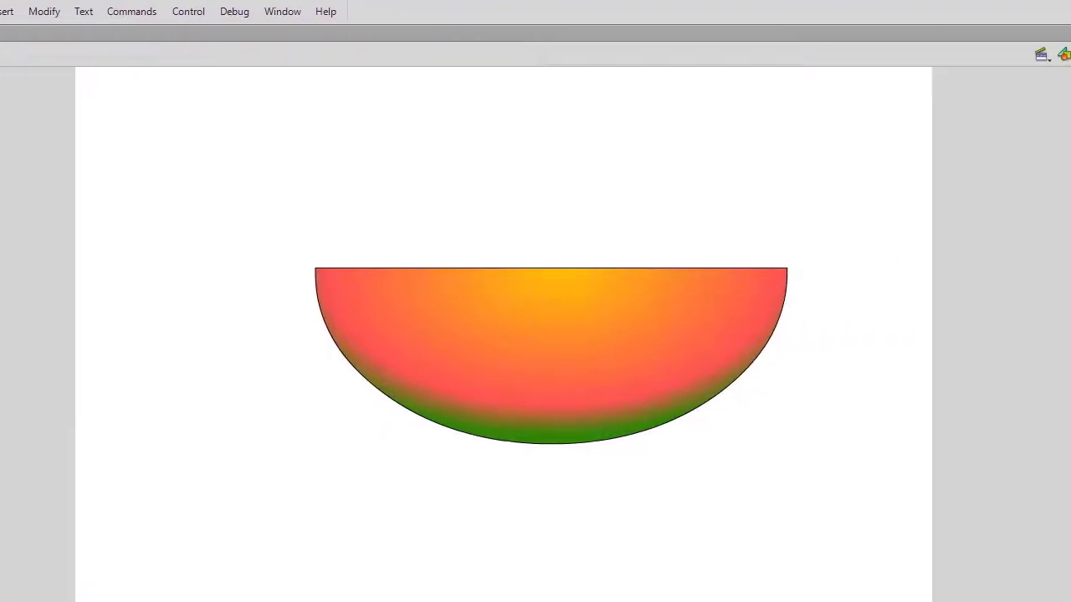
- Set the fill color to red and draw many short black Pencil strokes as seeds just below the slice's flat edge
{"action": "left_click", "coordinate": [1026, 475]}
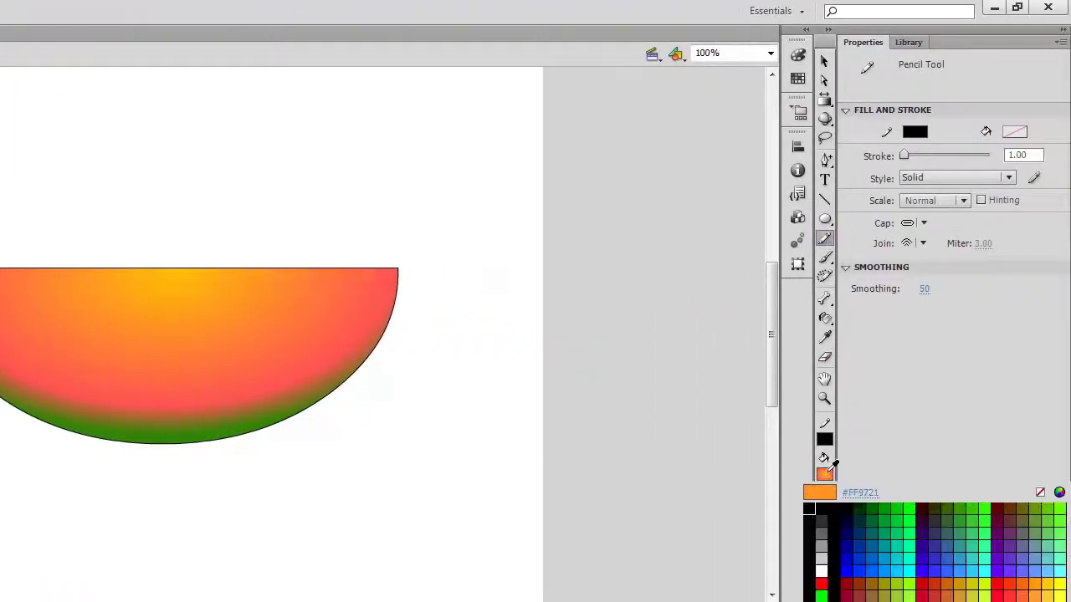
{"action": "left_click", "coordinate": [822, 584]}
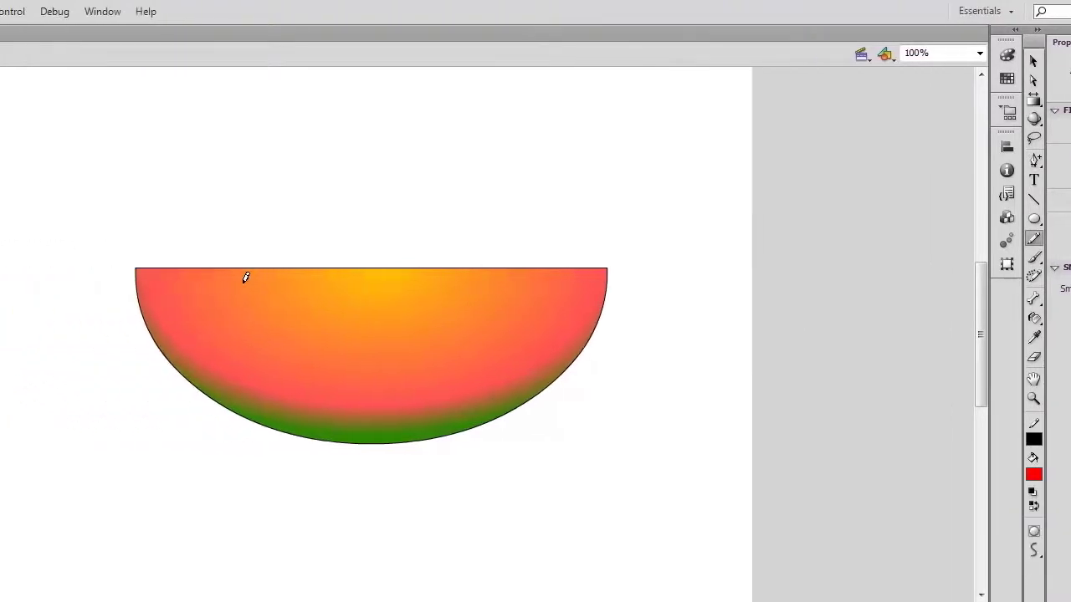
{"action": "left_click_drag", "start_coordinate": [454, 285], "coordinate": [460, 294]}
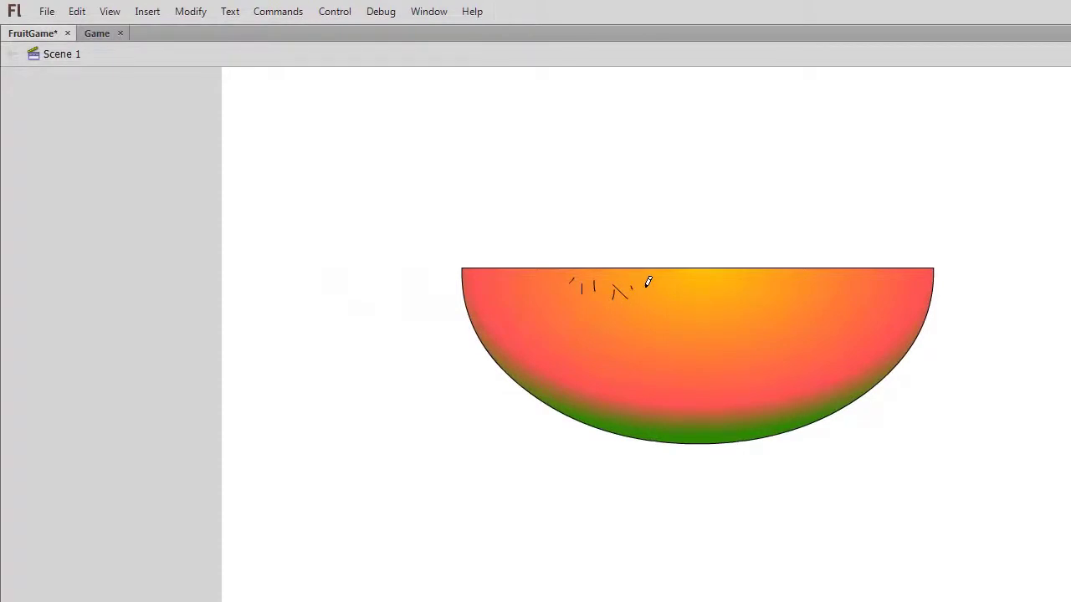
{"action": "mouse_move", "coordinate": [645, 277]}
{"action": "left_mouse_down"}
{"action": "mouse_move", "coordinate": [647, 306]}
{"action": "mouse_move", "coordinate": [672, 296]}
{"action": "mouse_move", "coordinate": [694, 312]}
{"action": "left_mouse_up"}
{"action": "left_click_drag", "start_coordinate": [801, 286], "coordinate": [799, 302]}
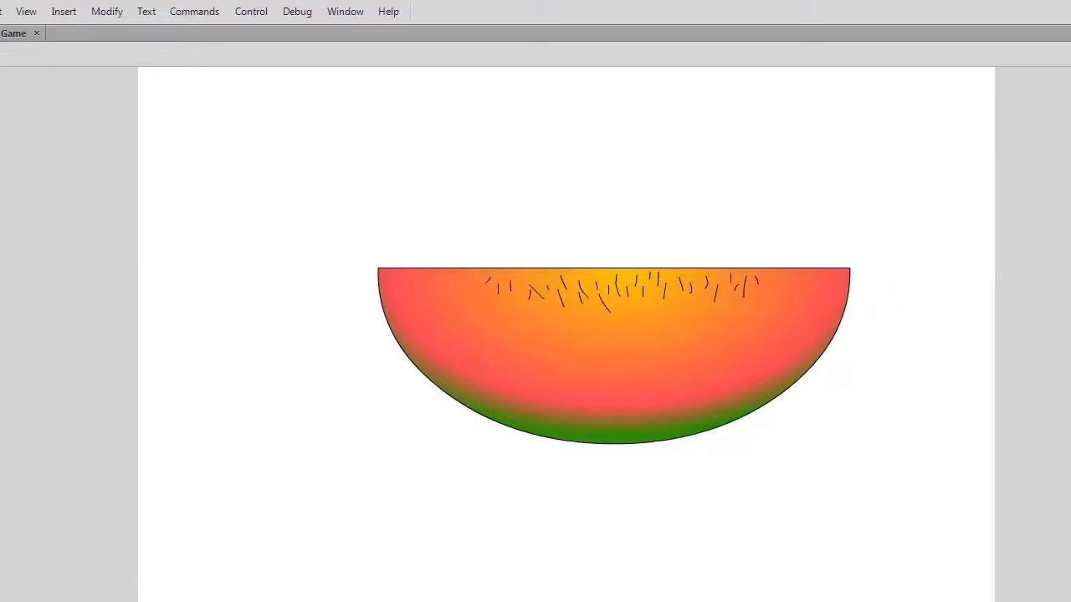
- Convert the complete slice into a centre-registered movie clip named Melon, exported for ActionScript, and delete its instance from the stage
{"action": "key", "text": "ctrl+a"}
{"action": "right_click", "coordinate": [318, 306]}
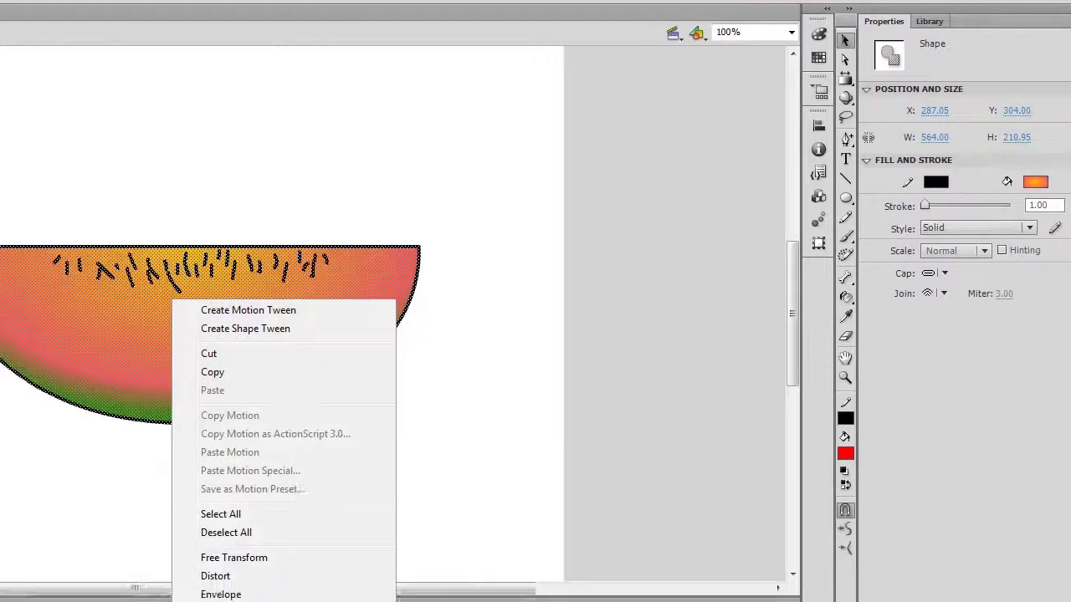
{"action": "left_click", "coordinate": [333, 585]}
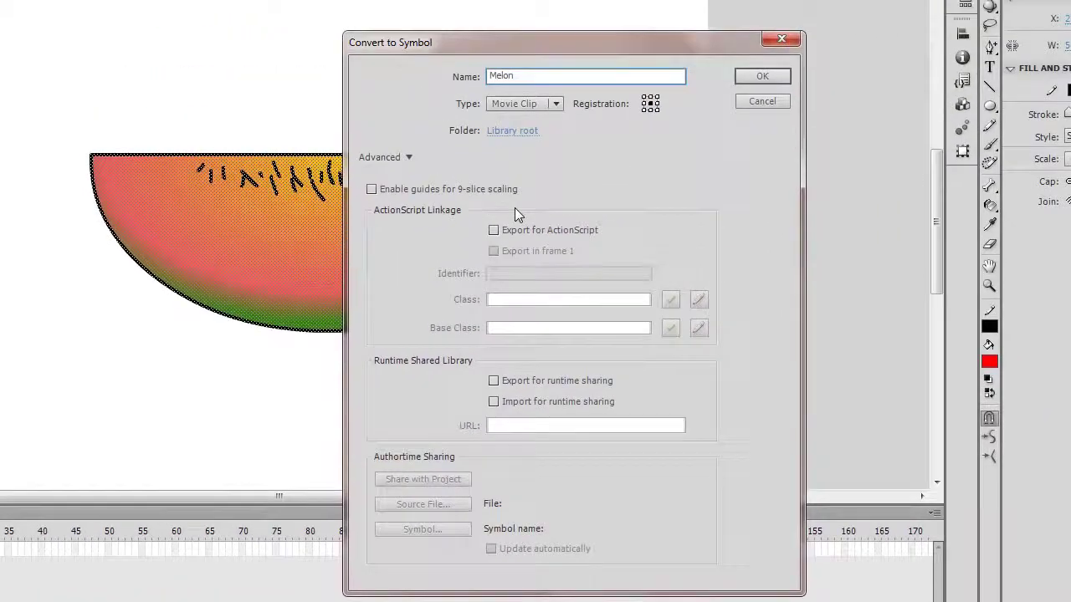
{"action": "left_click", "coordinate": [494, 230]}
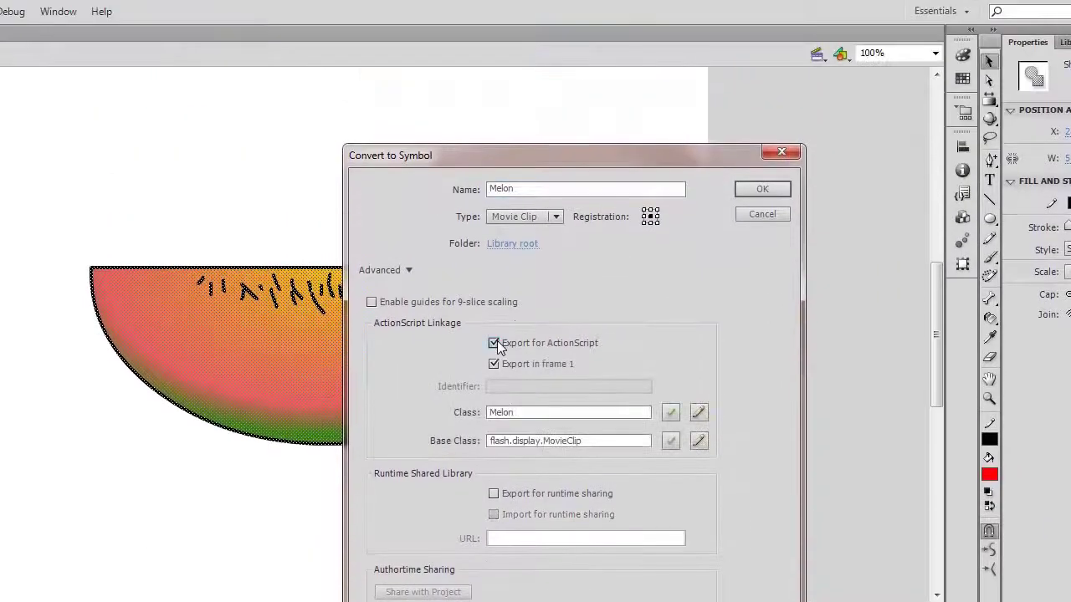
{"action": "left_click", "coordinate": [760, 192]}
{"action": "left_click", "coordinate": [509, 492]}
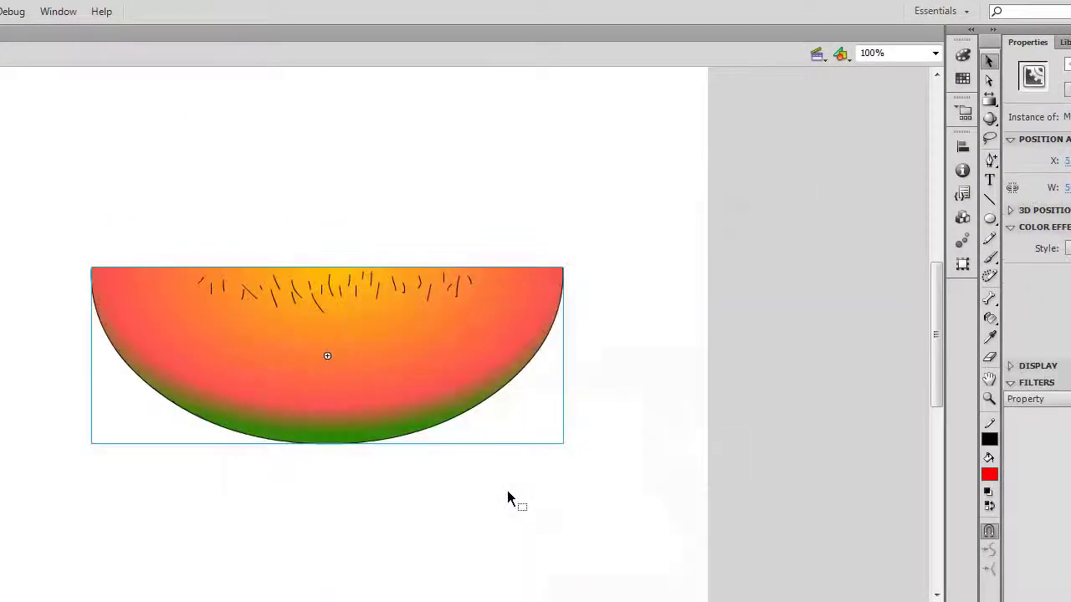
{"action": "key", "text": "Delete"}
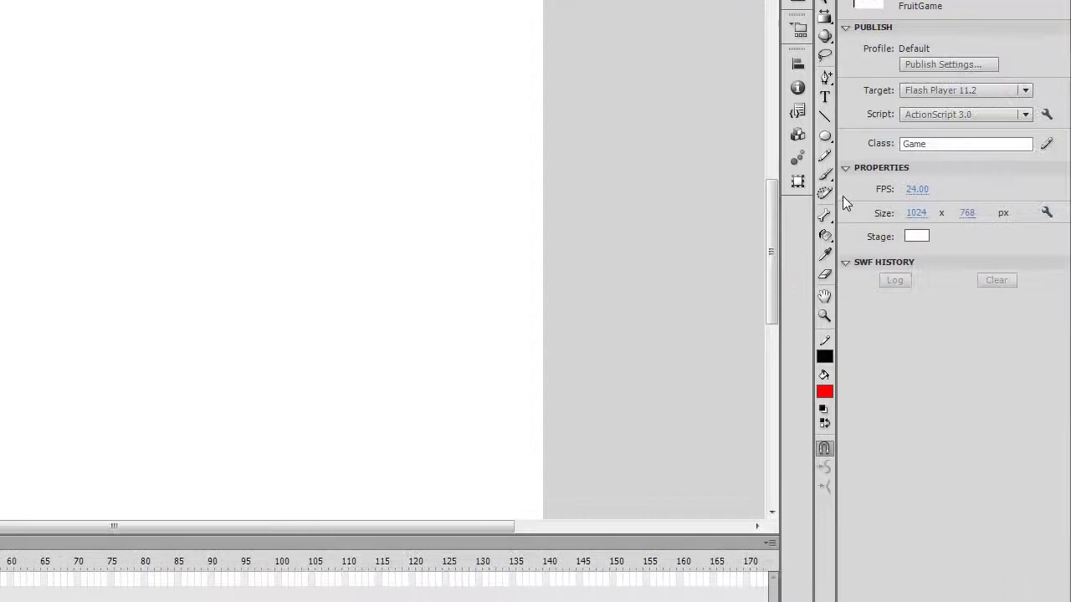
- Draw an upright oval on the empty stage with a green (00CC00) fill and a black stroke
{"action": "left_click", "coordinate": [824, 137]}
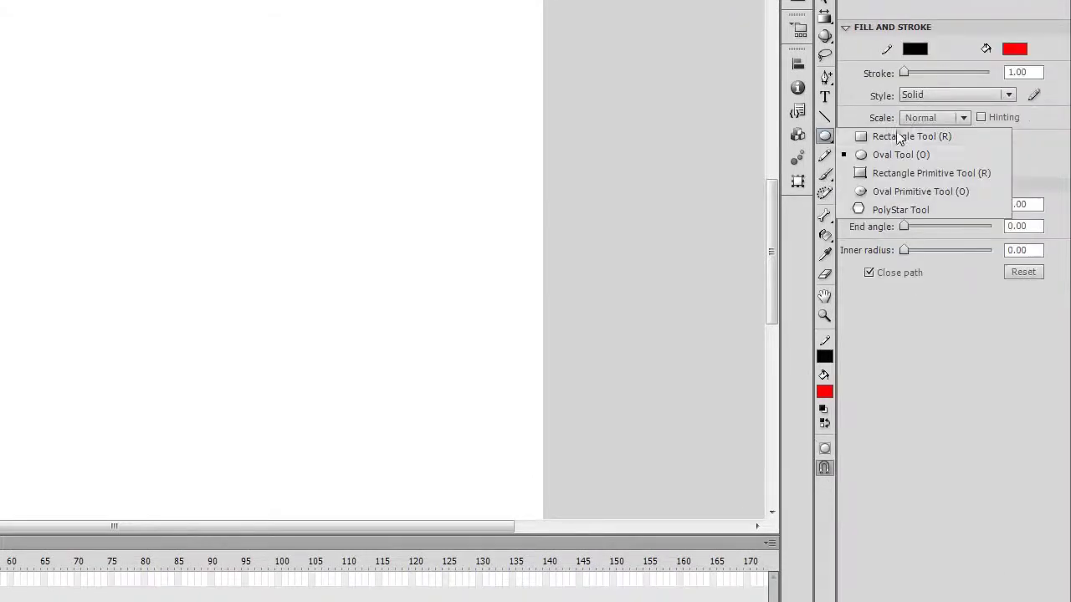
{"action": "left_click", "coordinate": [876, 154]}
{"action": "left_click", "coordinate": [1014, 50]}
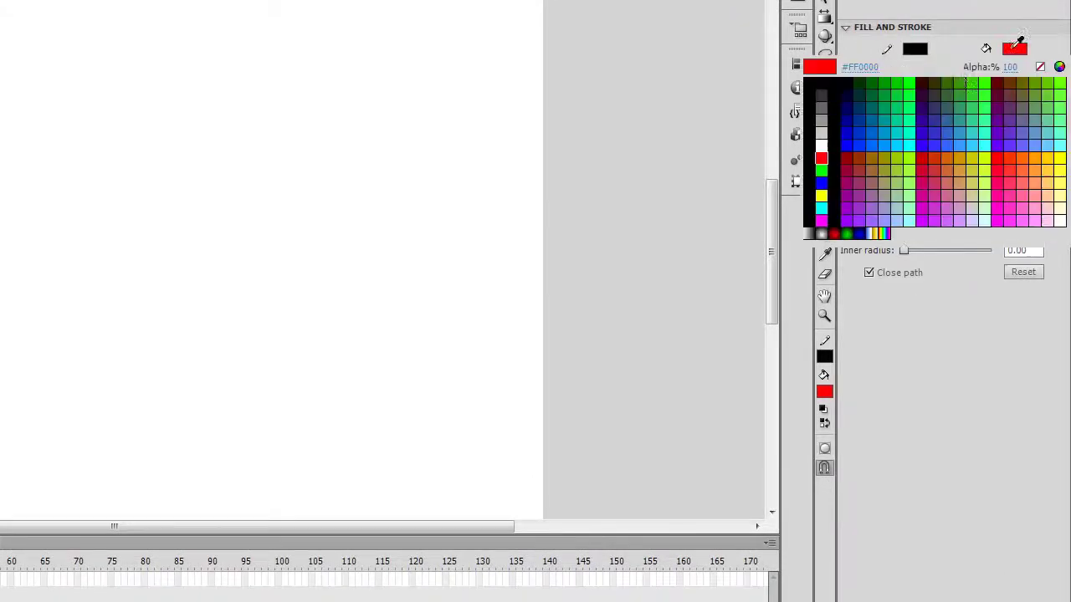
{"action": "left_click", "coordinate": [903, 80]}
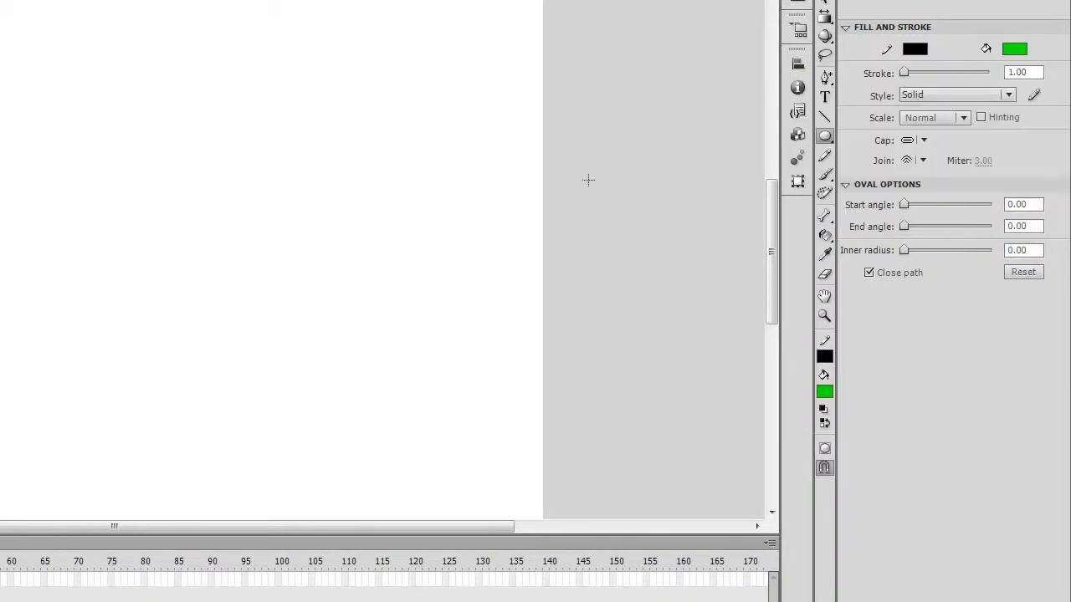
{"action": "mouse_move", "coordinate": [82, 156]}
{"action": "left_mouse_down"}
{"action": "mouse_move", "coordinate": [292, 366]}
{"action": "mouse_move", "coordinate": [272, 395]}
{"action": "mouse_move", "coordinate": [332, 404]}
{"action": "mouse_move", "coordinate": [275, 391]}
{"action": "left_mouse_up"}
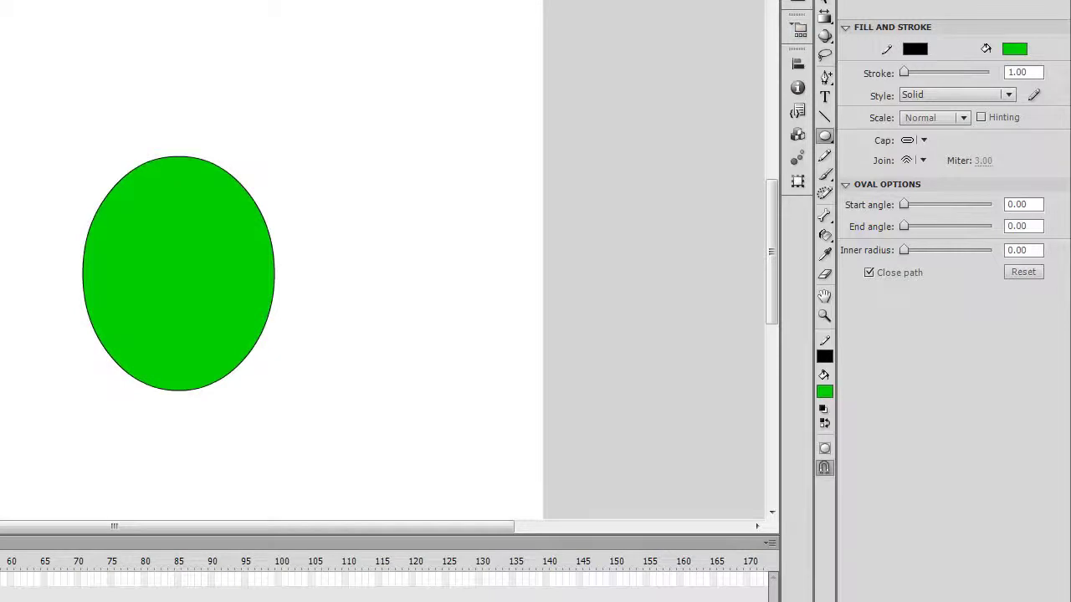
- Stretch the green oval's top edge well upward and pull both of its sides inward to form a pear's neck
{"action": "left_click", "coordinate": [825, 2]}
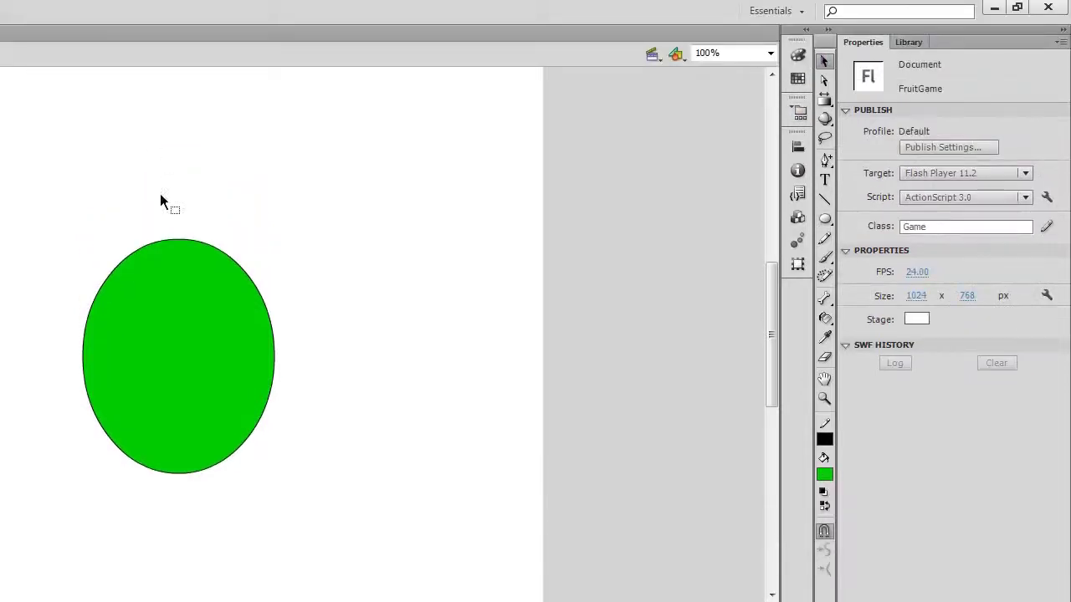
{"action": "left_click_drag", "start_coordinate": [176, 239], "coordinate": [180, 97]}
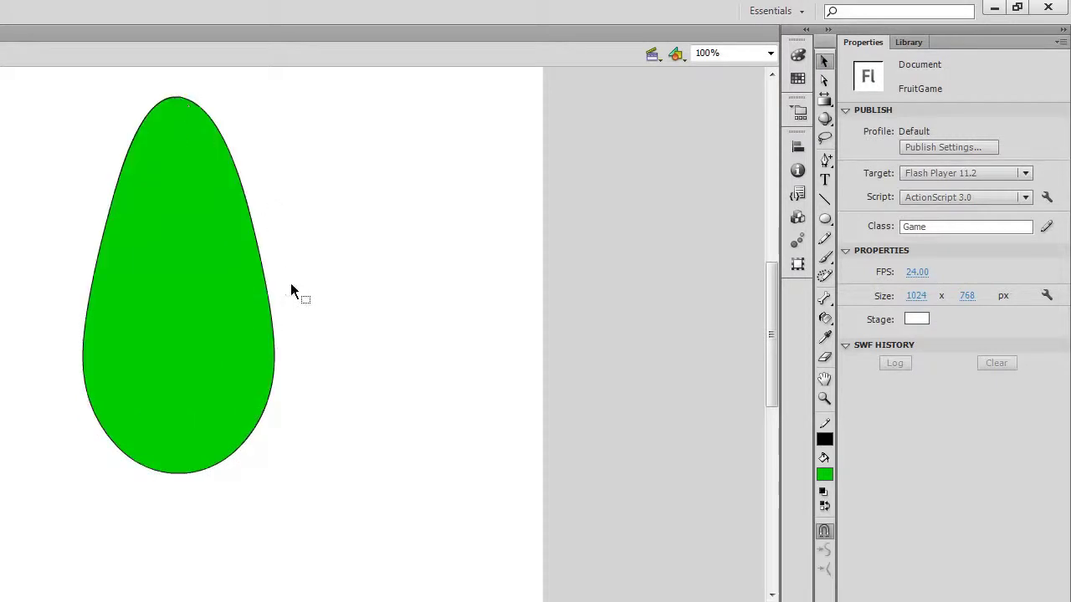
{"action": "mouse_move", "coordinate": [264, 289]}
{"action": "left_mouse_down"}
{"action": "mouse_move", "coordinate": [248, 289]}
{"action": "mouse_move", "coordinate": [252, 281]}
{"action": "left_mouse_up"}
{"action": "left_click", "coordinate": [94, 281]}
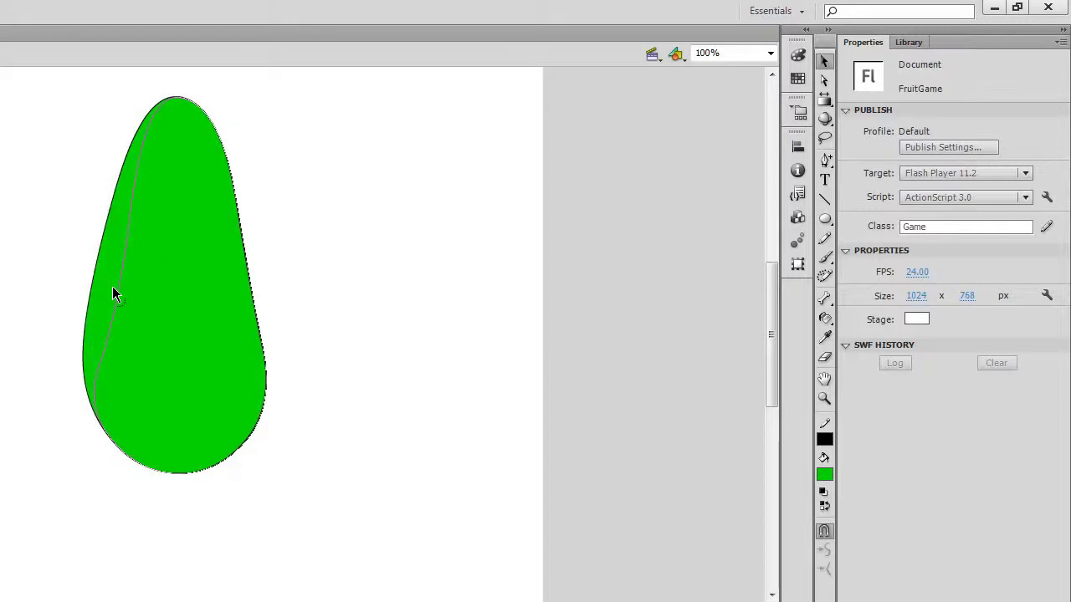
{"action": "left_click", "coordinate": [86, 370]}
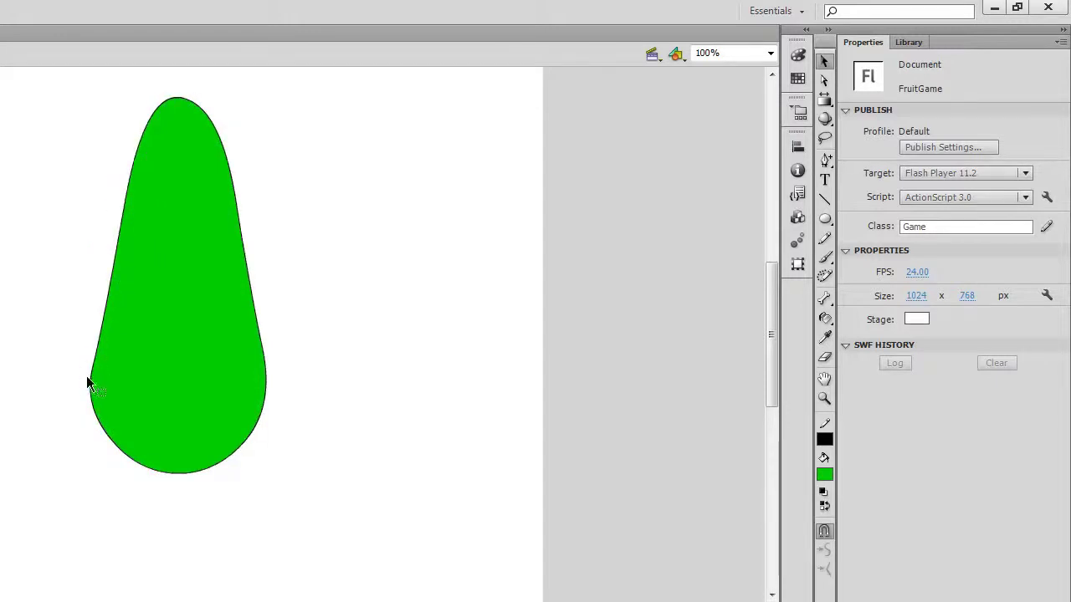
- Bulge the pear's lower sides outward and bend its top down and slightly to the left
{"action": "mouse_move", "coordinate": [91, 389]}
{"action": "left_mouse_down"}
{"action": "mouse_move", "coordinate": [84, 378]}
{"action": "mouse_move", "coordinate": [73, 398]}
{"action": "mouse_move", "coordinate": [86, 399]}
{"action": "left_mouse_up"}
{"action": "left_click_drag", "start_coordinate": [263, 365], "coordinate": [276, 367]}
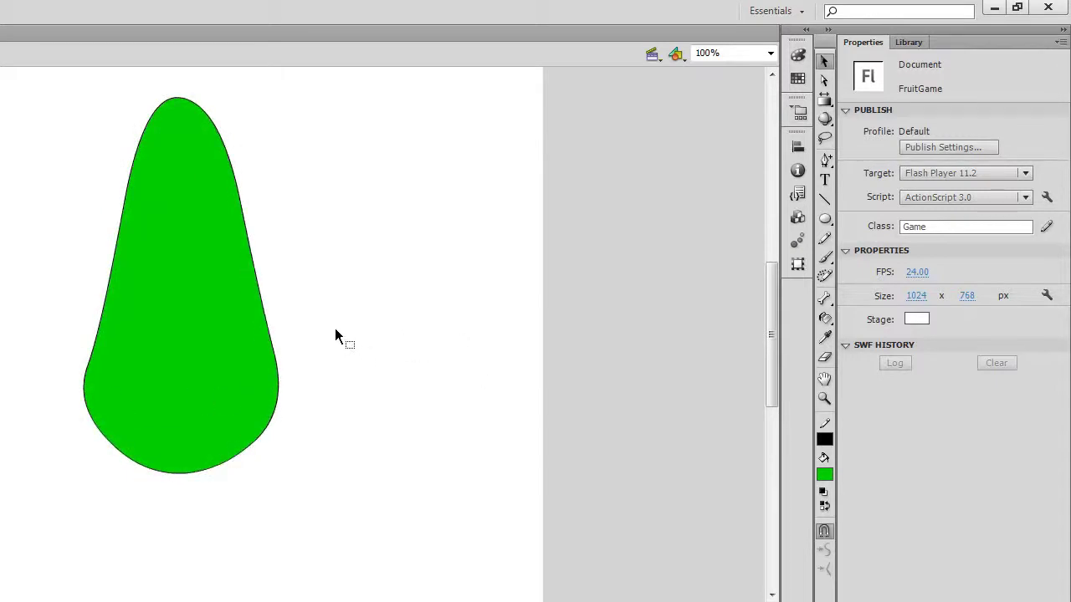
{"action": "scroll", "coordinate": [335, 329], "scroll_direction": "up", "scroll_amount": 3}
{"action": "left_click_drag", "start_coordinate": [175, 173], "coordinate": [159, 190]}
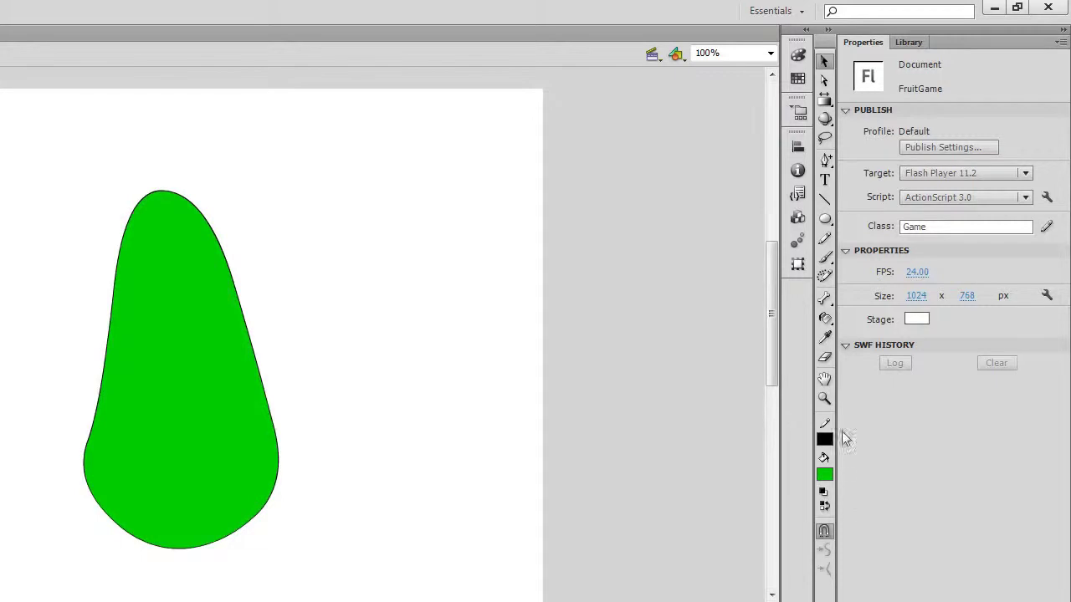
- Draw a curved black stem on top of the pear with the Pencil tool and set its stroke to 8.80
{"action": "left_click", "coordinate": [827, 241]}
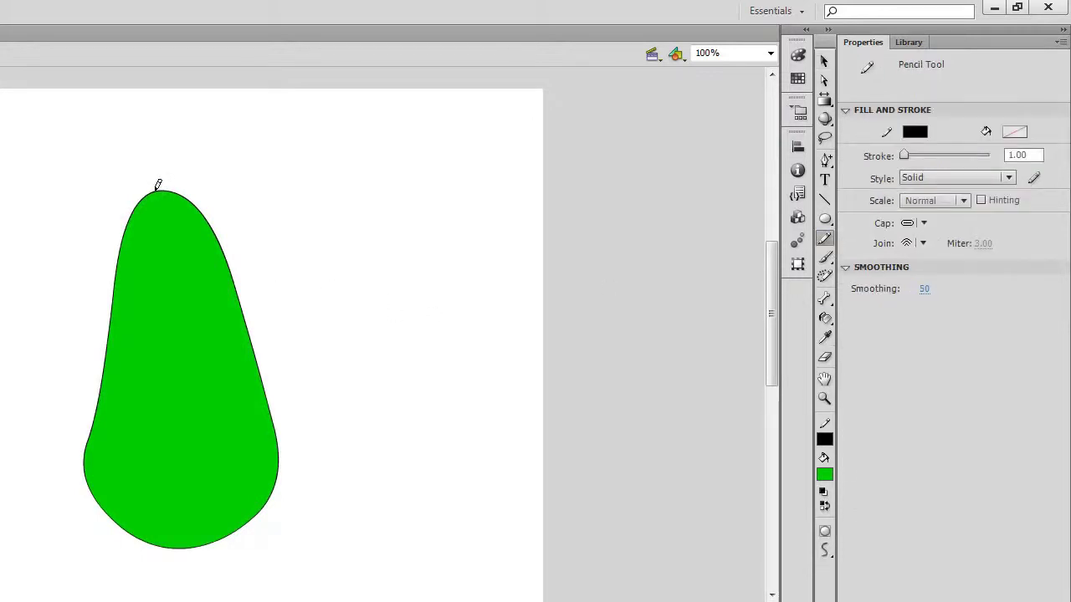
{"action": "mouse_move", "coordinate": [159, 185]}
{"action": "left_mouse_down"}
{"action": "mouse_move", "coordinate": [186, 134]}
{"action": "mouse_move", "coordinate": [210, 123]}
{"action": "left_mouse_up"}
{"action": "left_click", "coordinate": [824, 61]}
{"action": "left_click", "coordinate": [190, 134]}
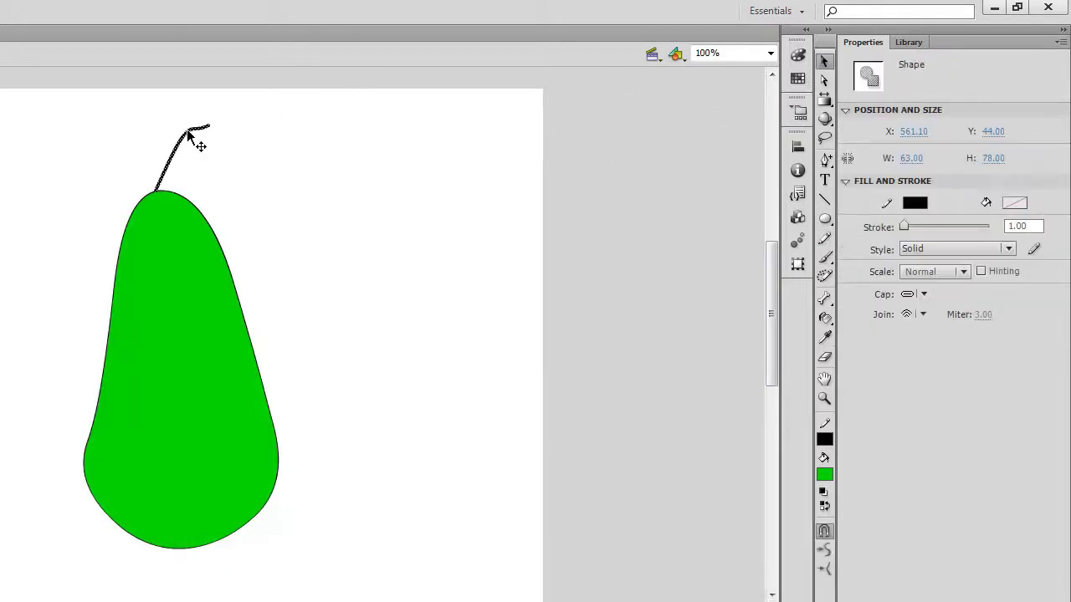
{"action": "left_click_drag", "start_coordinate": [901, 229], "coordinate": [905, 228]}
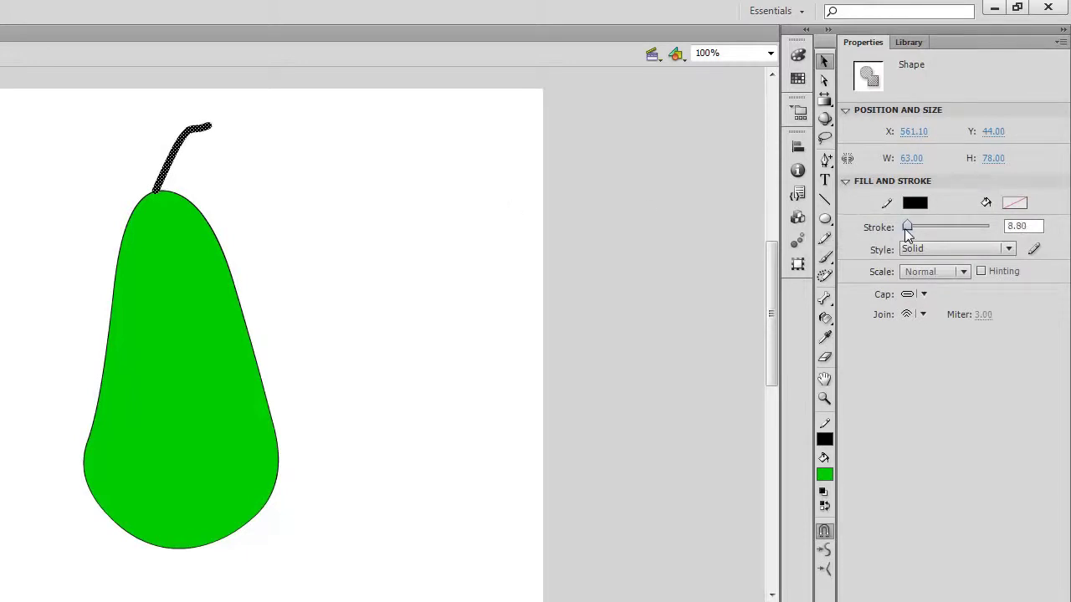
{"action": "left_click", "coordinate": [216, 187]}
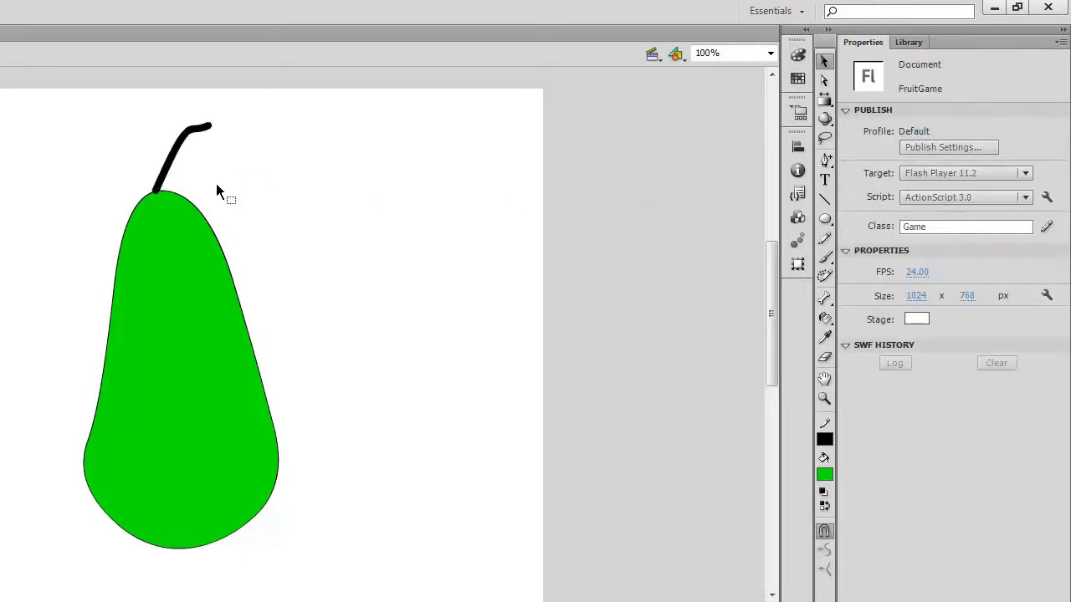
- Give the pear's body a radial gradient fill and remove the red stop, leaving yellow (FFC300) at the centre and green outside
{"action": "left_click", "coordinate": [166, 319]}
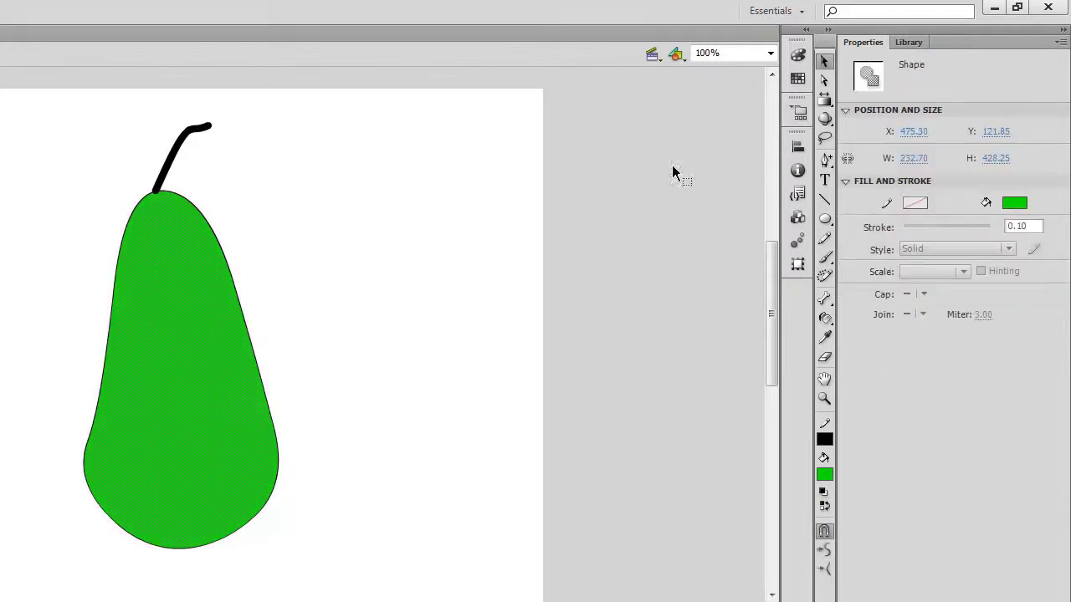
{"action": "left_click", "coordinate": [795, 57]}
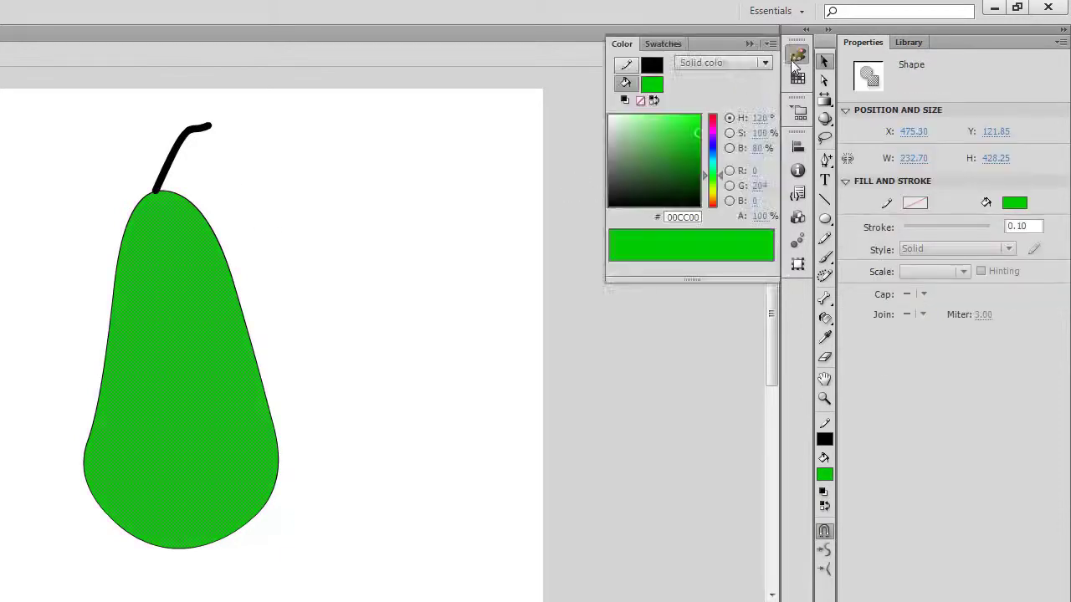
{"action": "left_click", "coordinate": [744, 60]}
{"action": "left_click", "coordinate": [720, 138]}
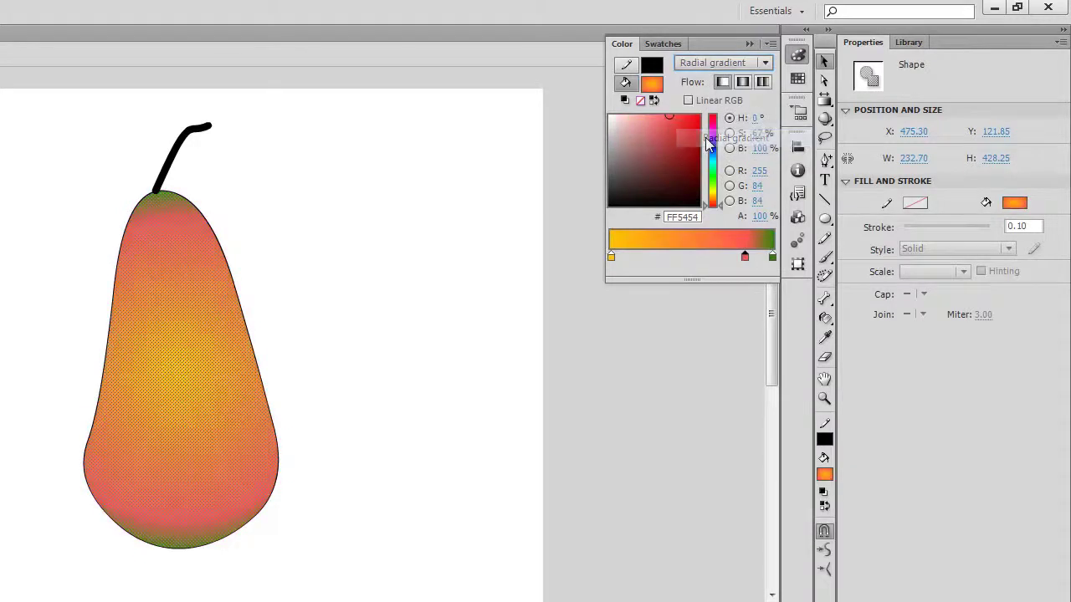
{"action": "left_click_drag", "start_coordinate": [740, 330], "coordinate": [737, 326]}
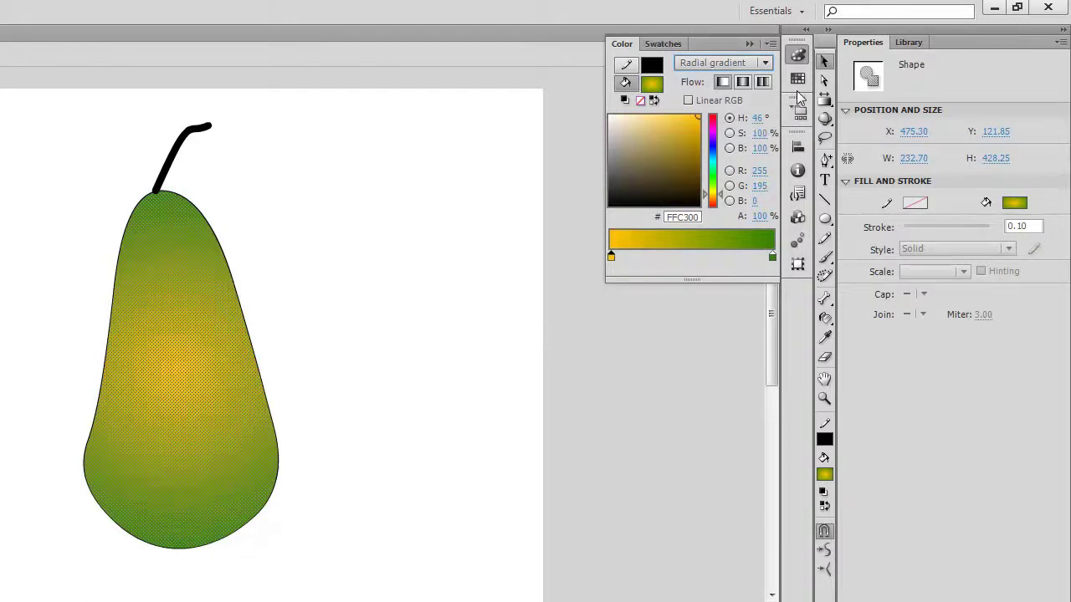
- Move the pear's gradient centre to the lower right of its body with the Gradient Transform tool and enlarge the gradient's radius
{"action": "left_click", "coordinate": [822, 103]}
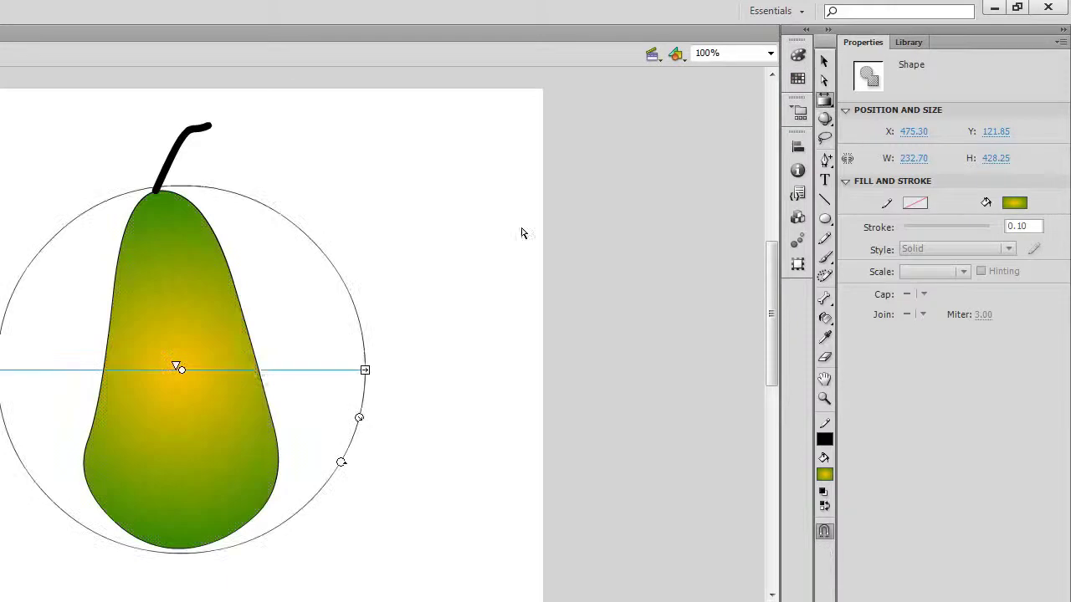
{"action": "left_click_drag", "start_coordinate": [184, 370], "coordinate": [207, 458]}
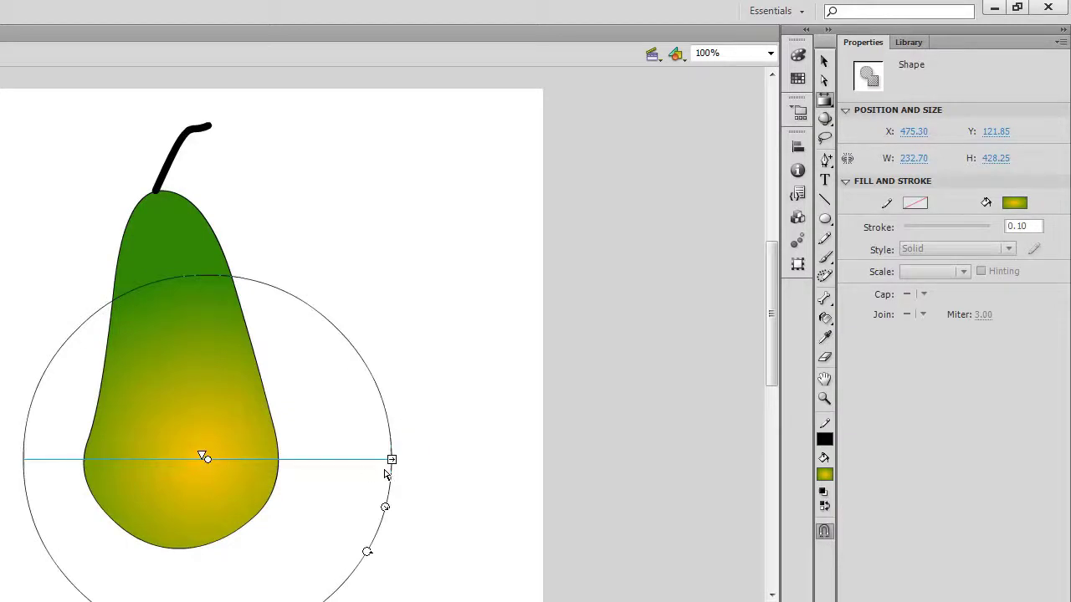
{"action": "left_click_drag", "start_coordinate": [385, 507], "coordinate": [431, 532]}
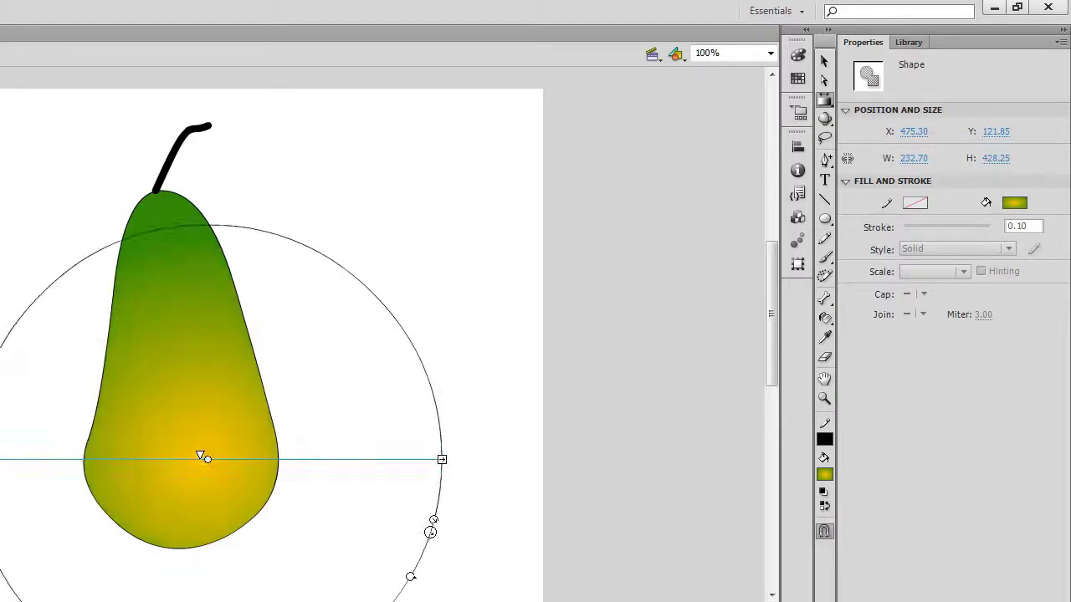
{"action": "left_click_drag", "start_coordinate": [206, 456], "coordinate": [249, 456]}
{"action": "left_click", "coordinate": [418, 243]}
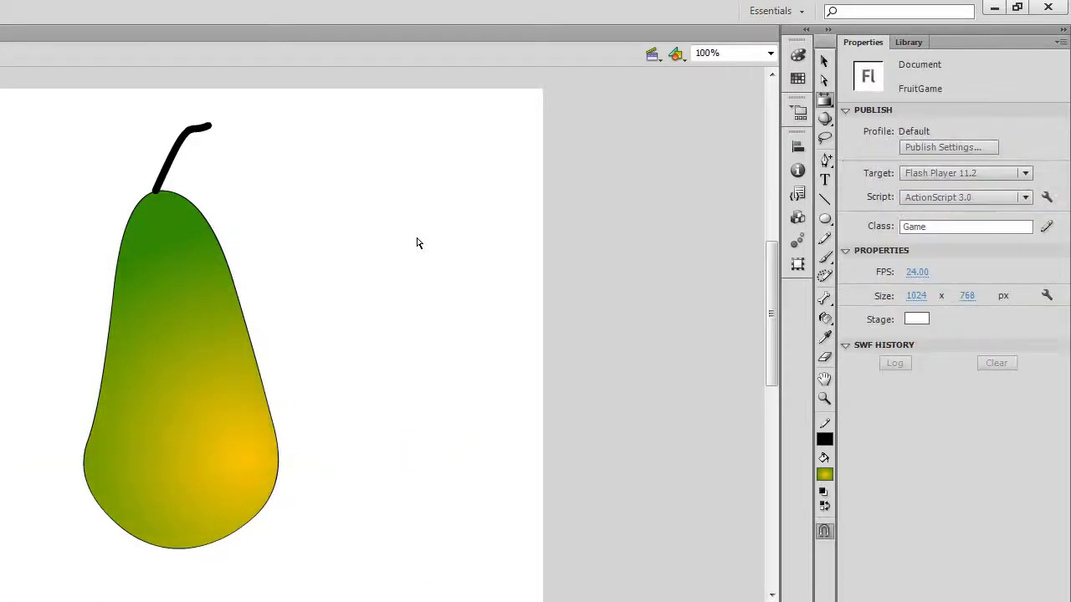
- Convert the whole pear with its stem into a movie clip symbol named Pear, exported for ActionScript with class Pear
{"action": "left_click", "coordinate": [825, 61]}
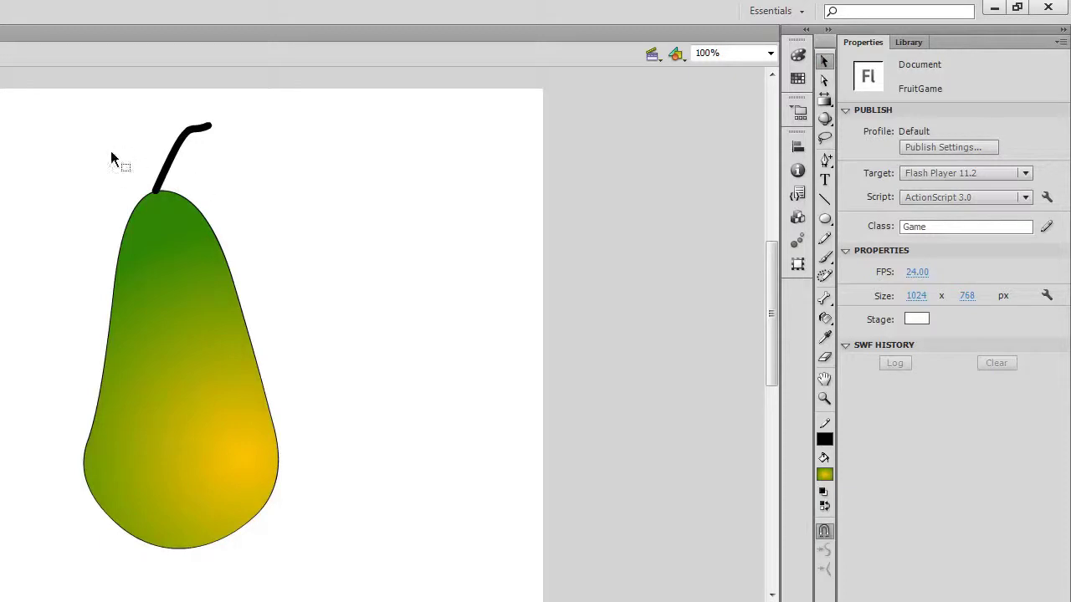
{"action": "left_click_drag", "start_coordinate": [154, 405], "coordinate": [348, 581]}
{"action": "right_click", "coordinate": [228, 410]}
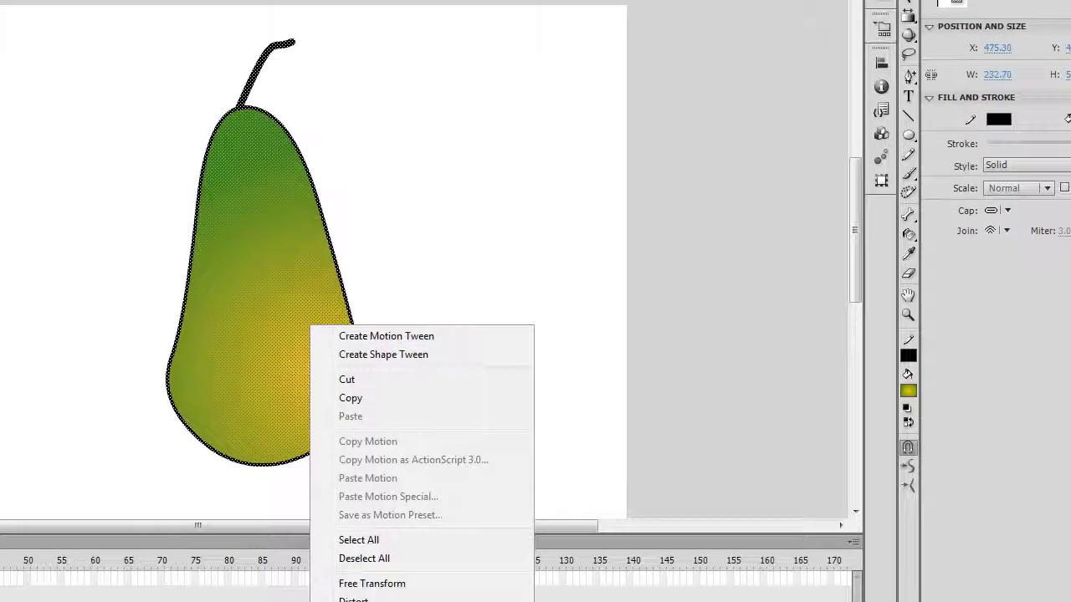
{"action": "left_click", "coordinate": [337, 601]}
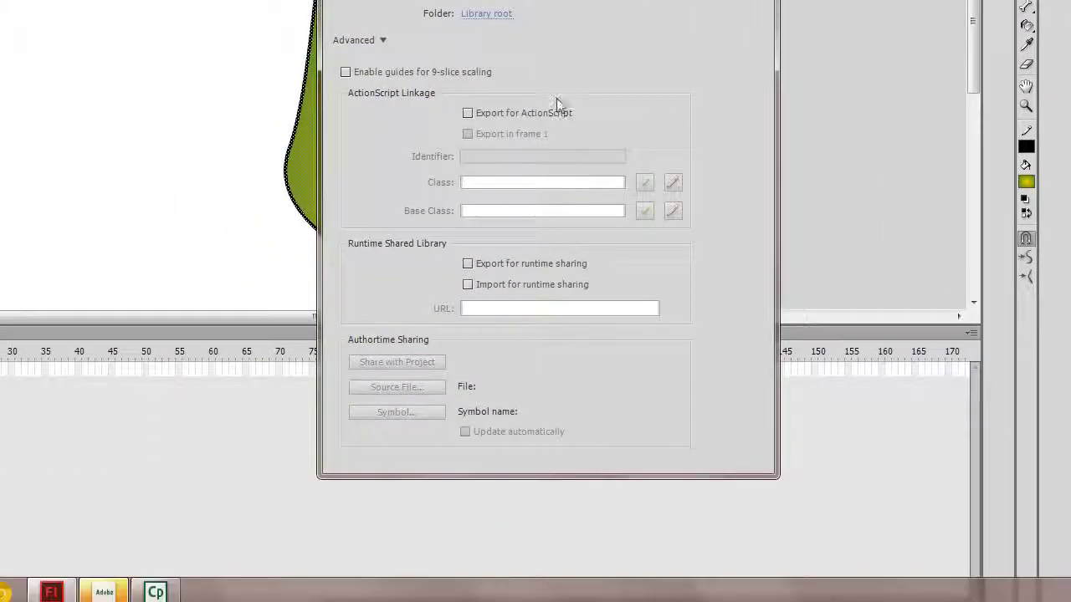
{"action": "type", "text": "Pear"}
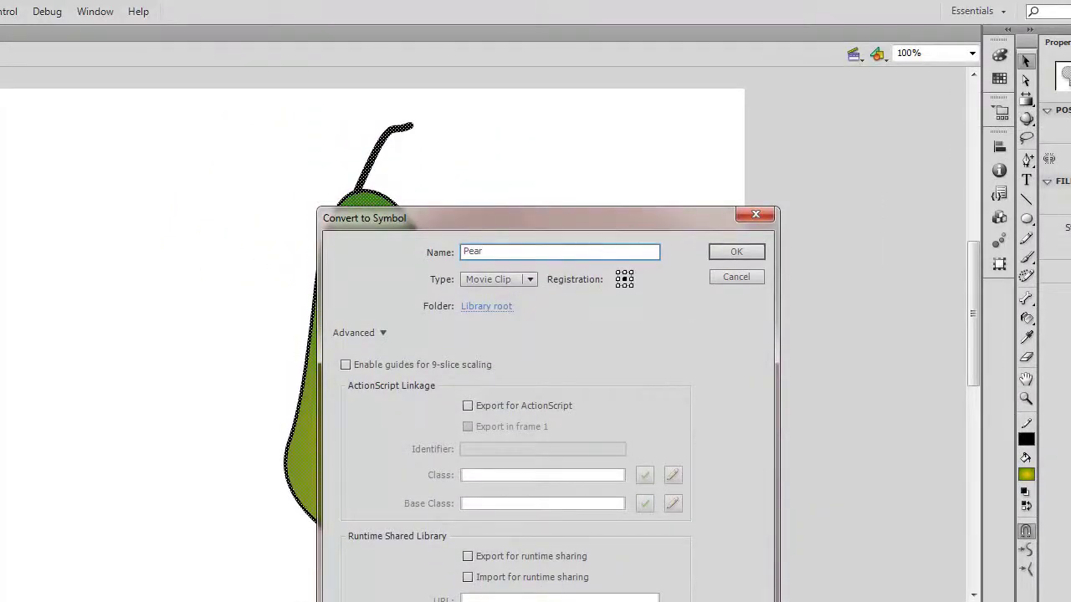
{"action": "left_click", "coordinate": [468, 406]}
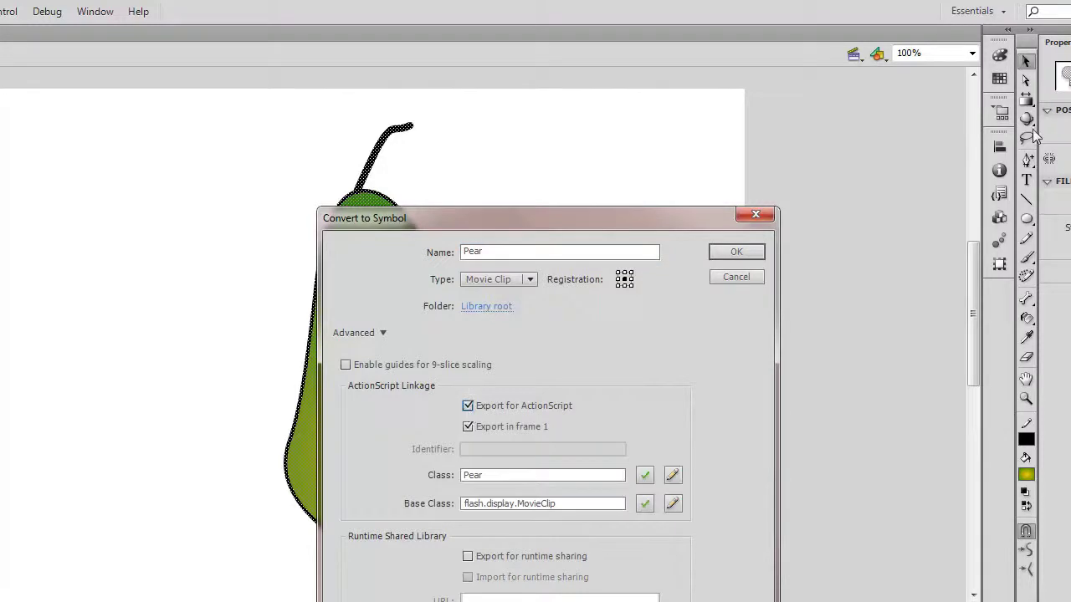
{"action": "left_click", "coordinate": [513, 247]}
{"action": "left_click", "coordinate": [334, 494]}
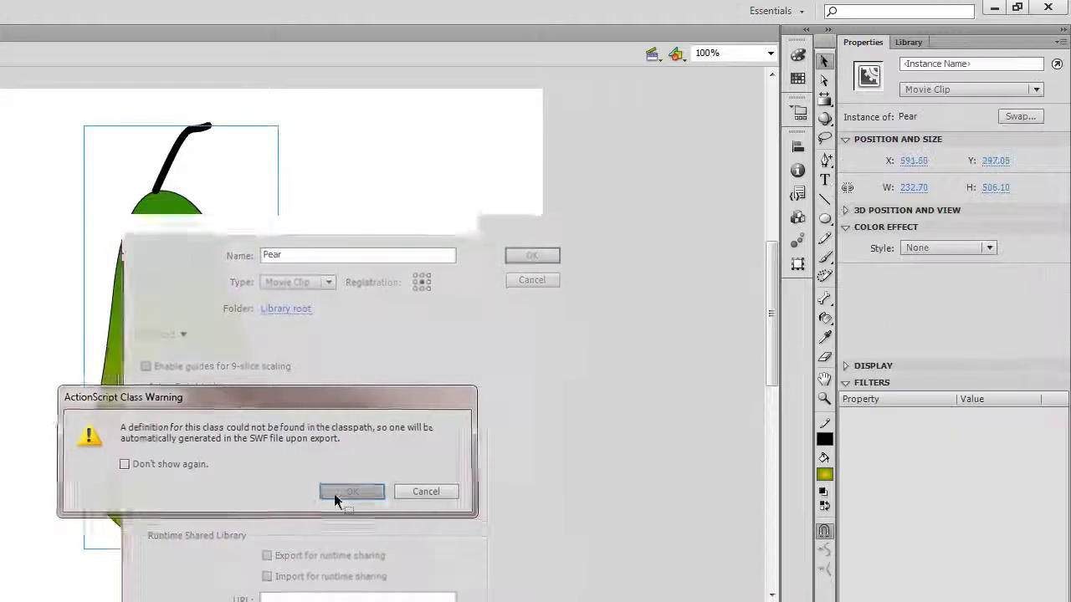